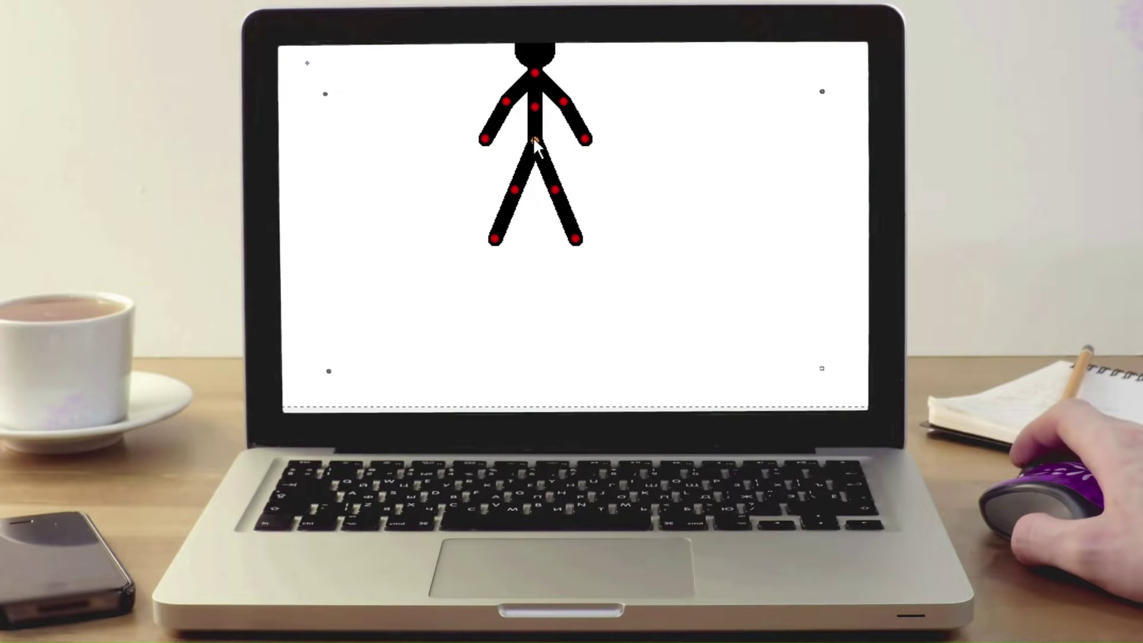
Move the default stick figure by its centre handle to the middle of the stage
left_click_drag(537, 141, 663, 48)
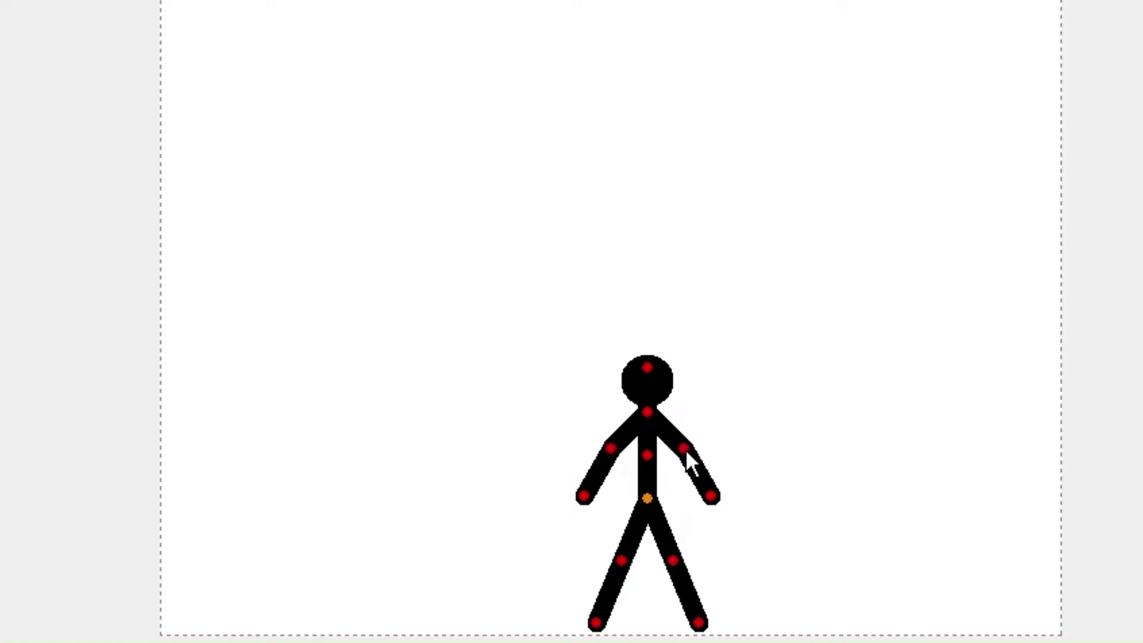
Rotate the stick figure's right arm upward at the elbow
left_click_drag(687, 452, 724, 311)
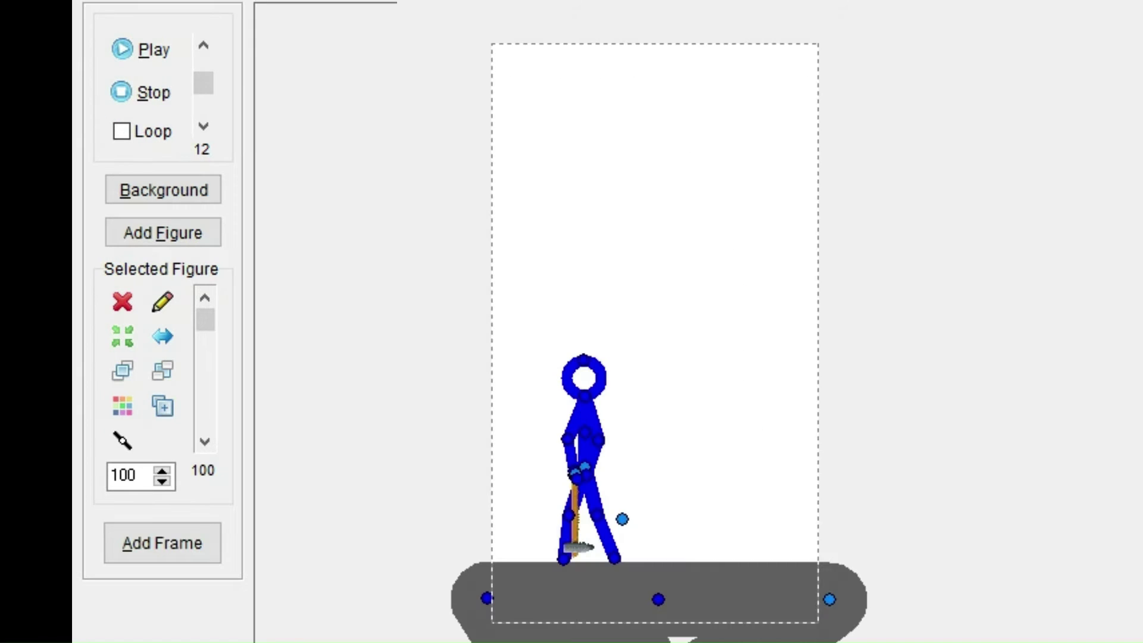
left_click(128, 52)
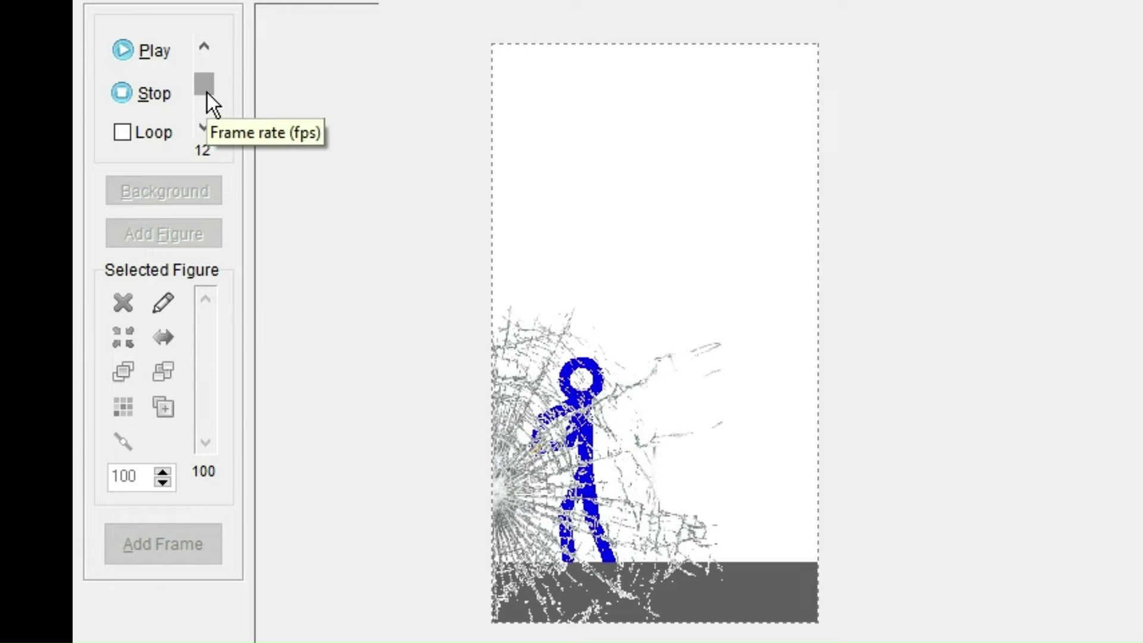
left_click(132, 94)
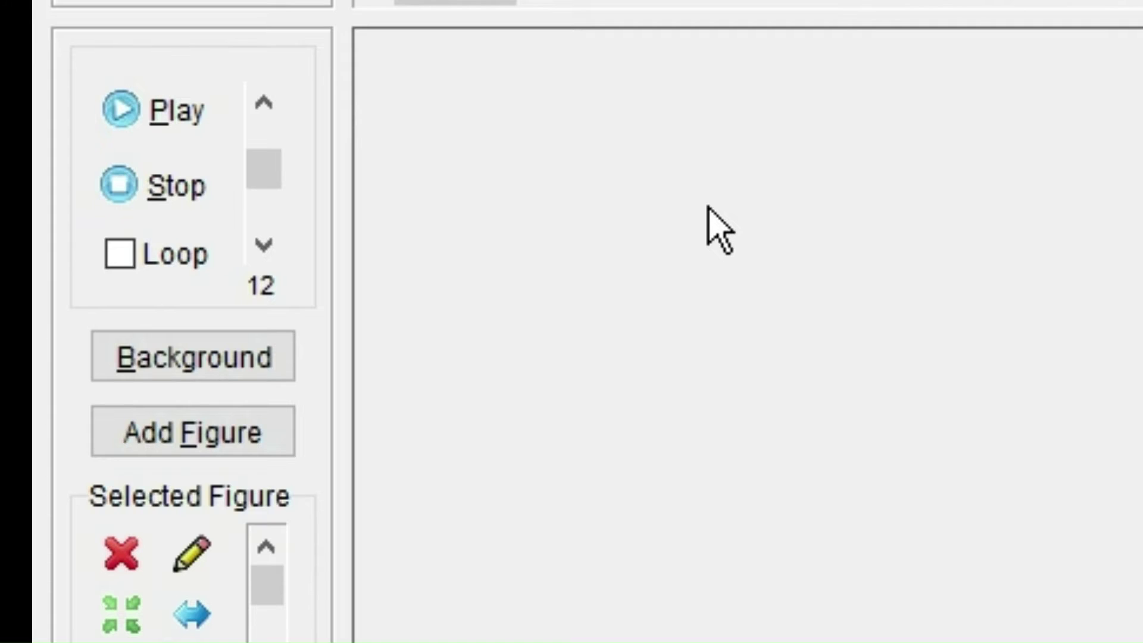
key("alt+p")
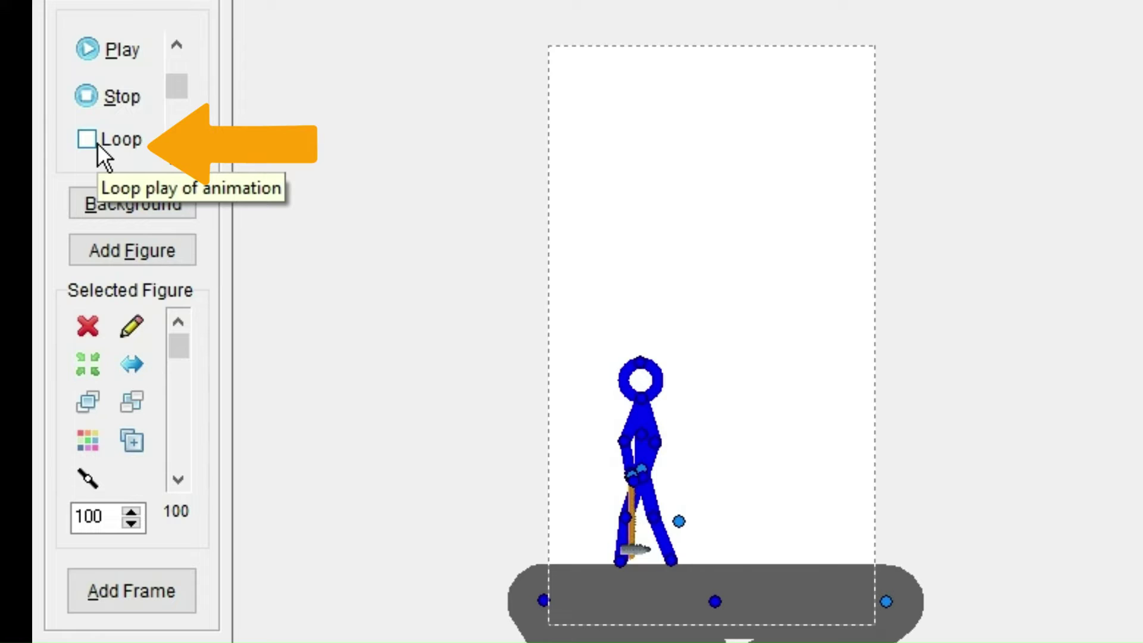
Turn on Loop and play the hammer-walking animation, adjusting the speed slider
left_click(98, 142)
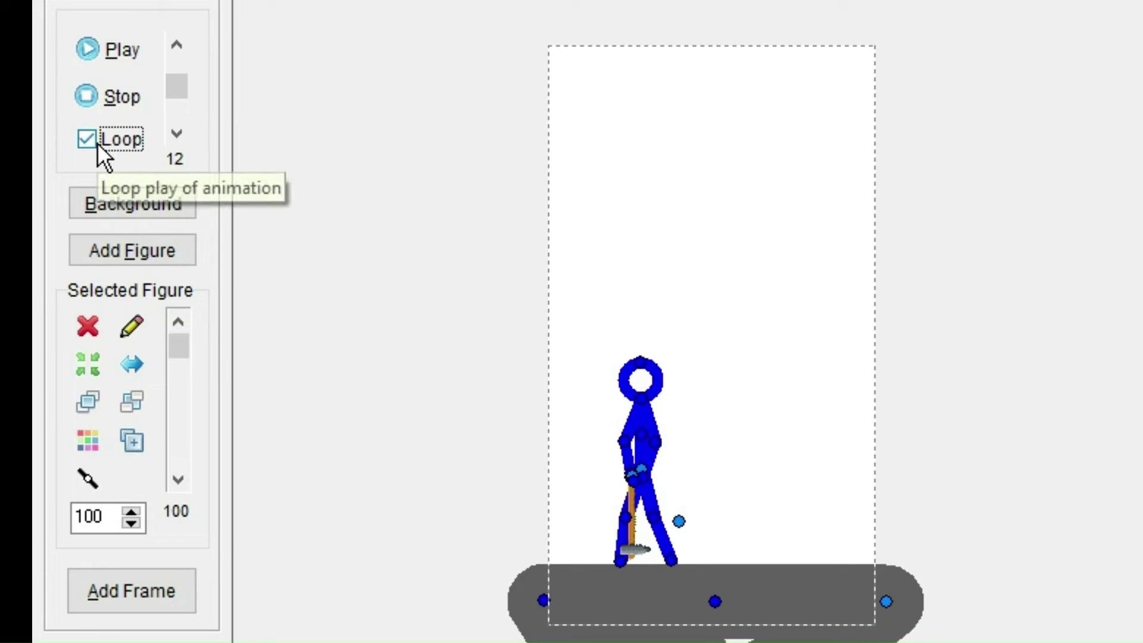
left_click(98, 59)
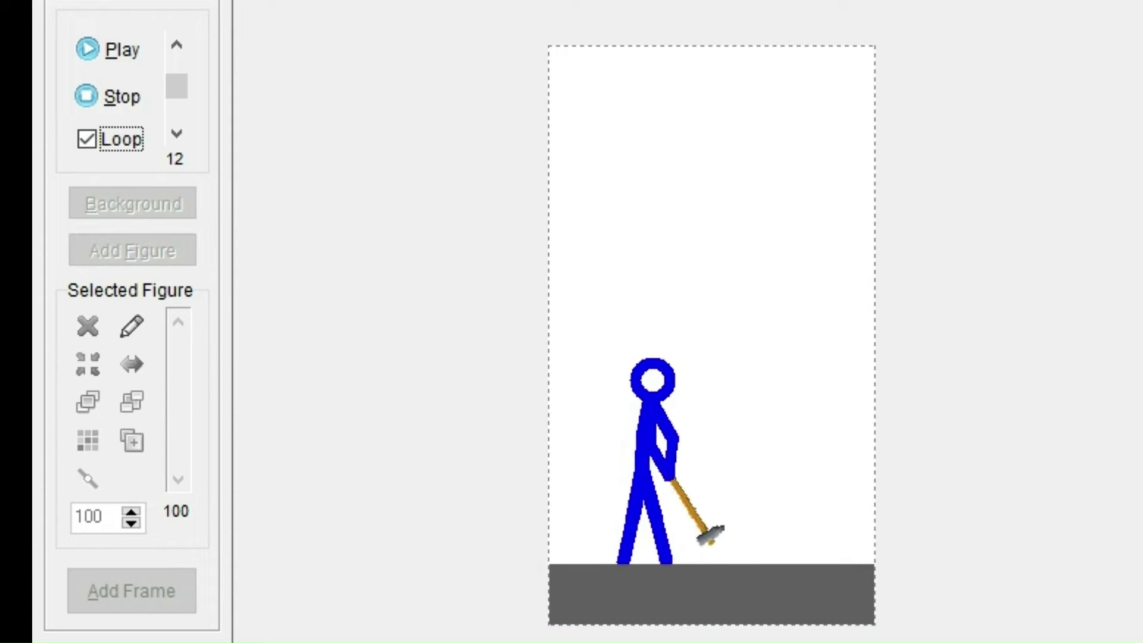
left_click_drag(187, 86, 186, 130)
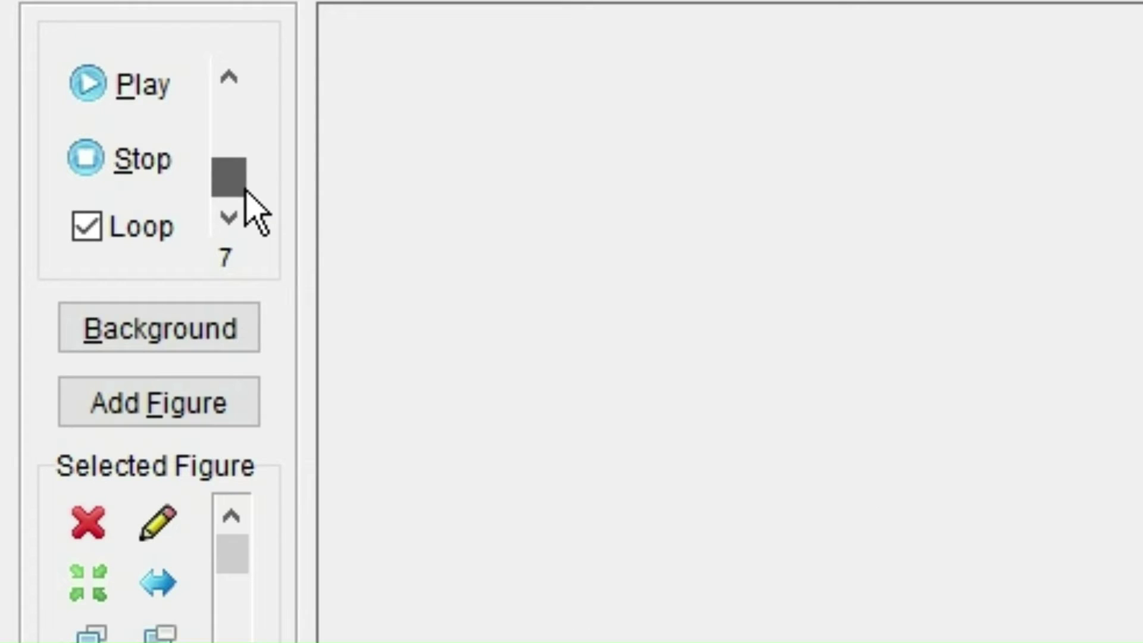
left_click_drag(256, 235, 268, 236)
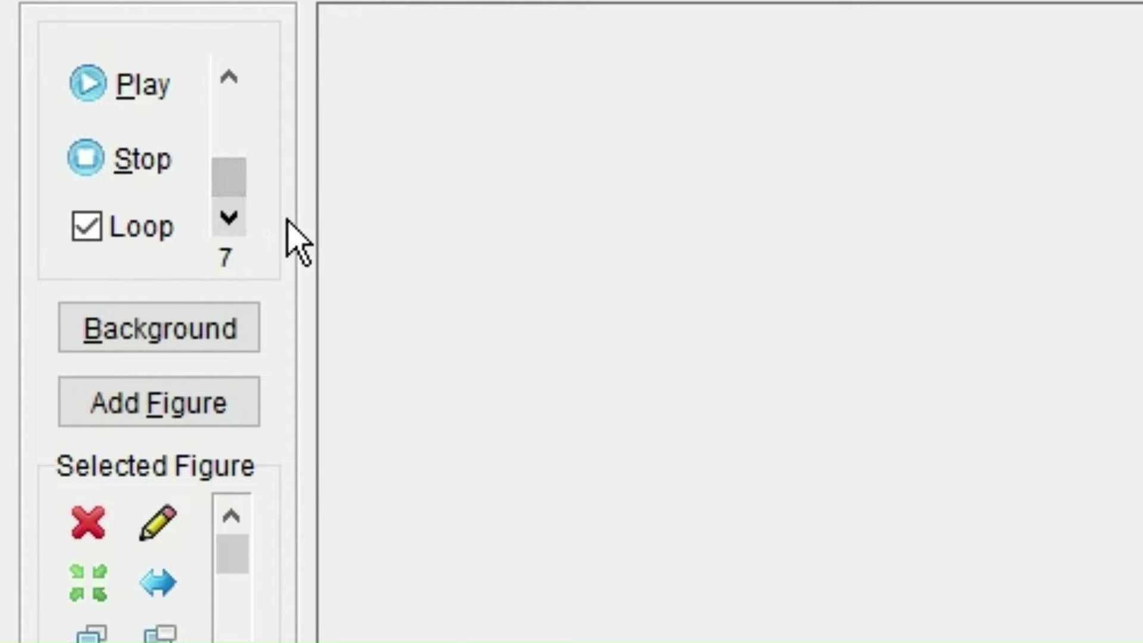
left_click(104, 77)
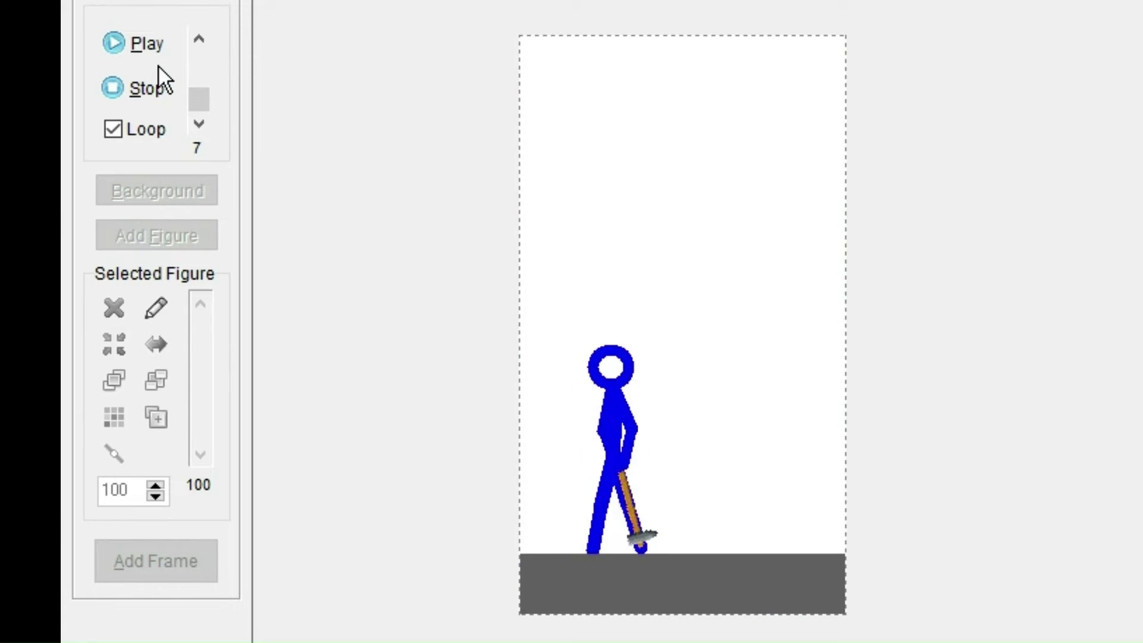
Stop playback, set the frame rate to 12 and replay the looping animation
left_click(153, 81)
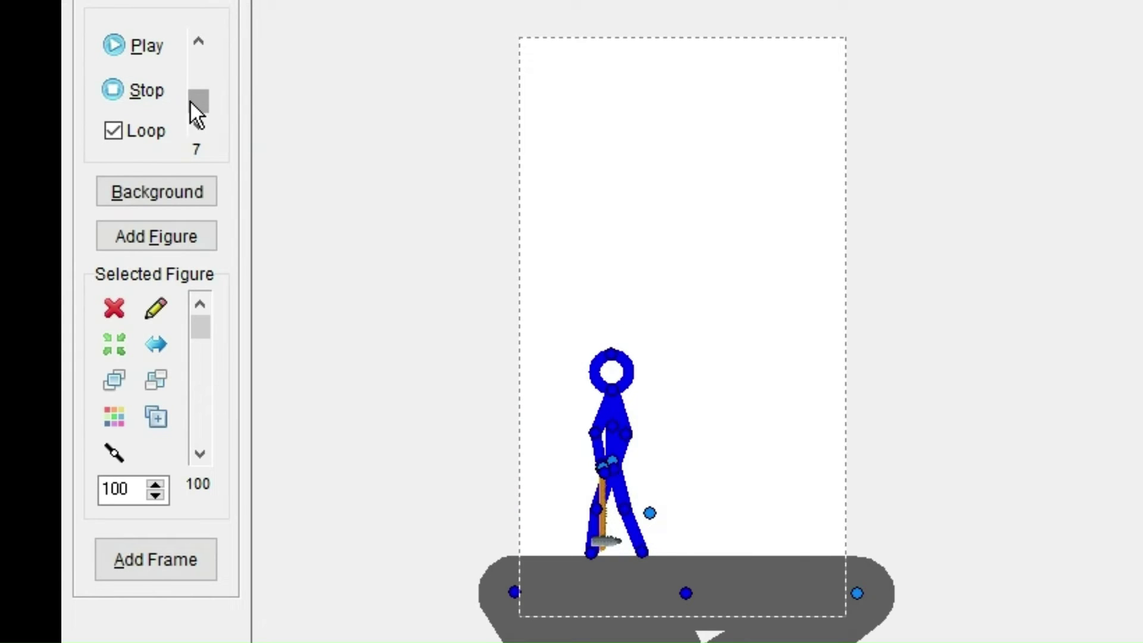
left_click_drag(191, 100, 194, 58)
left_click(149, 47)
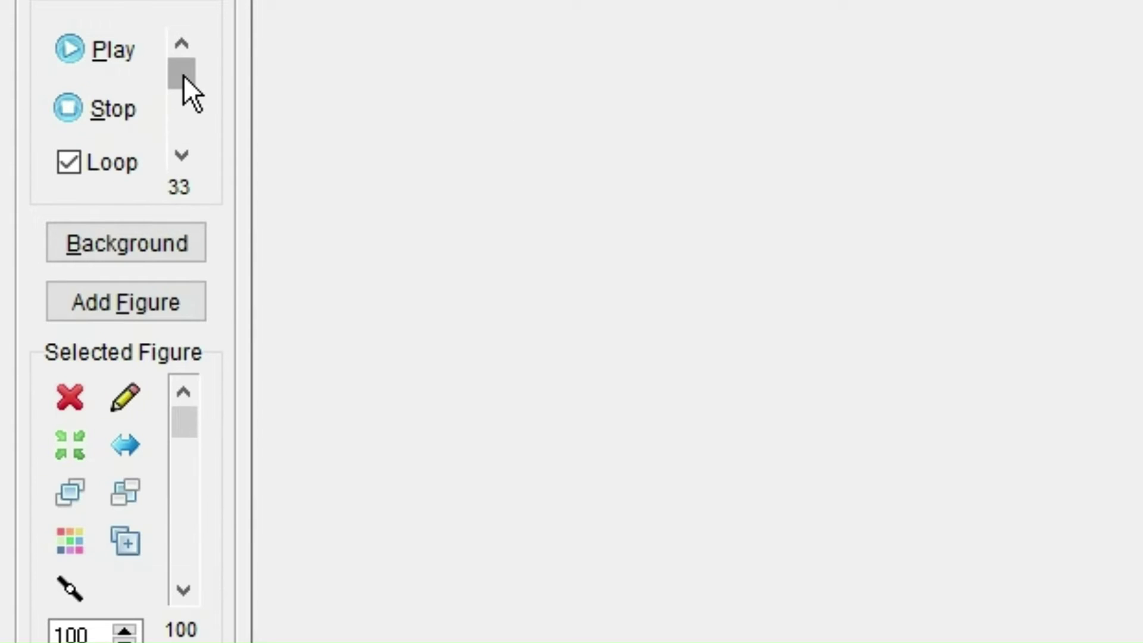
mouse_move(187, 76)
left_mouse_down()
mouse_move(192, 111)
mouse_move(187, 92)
left_mouse_up()
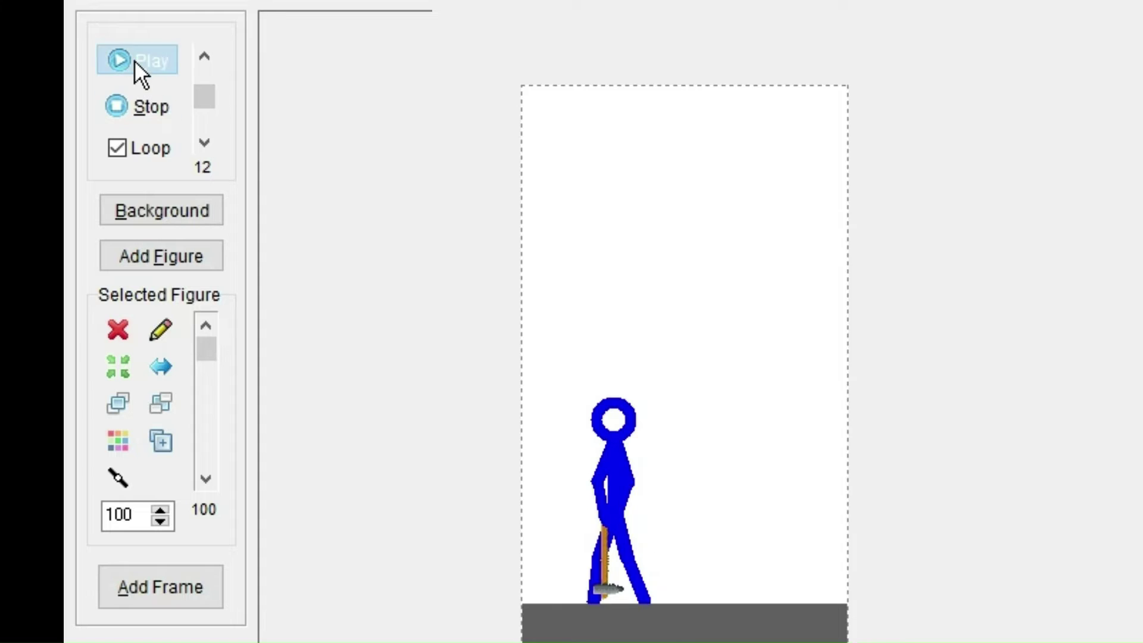
left_click(134, 59)
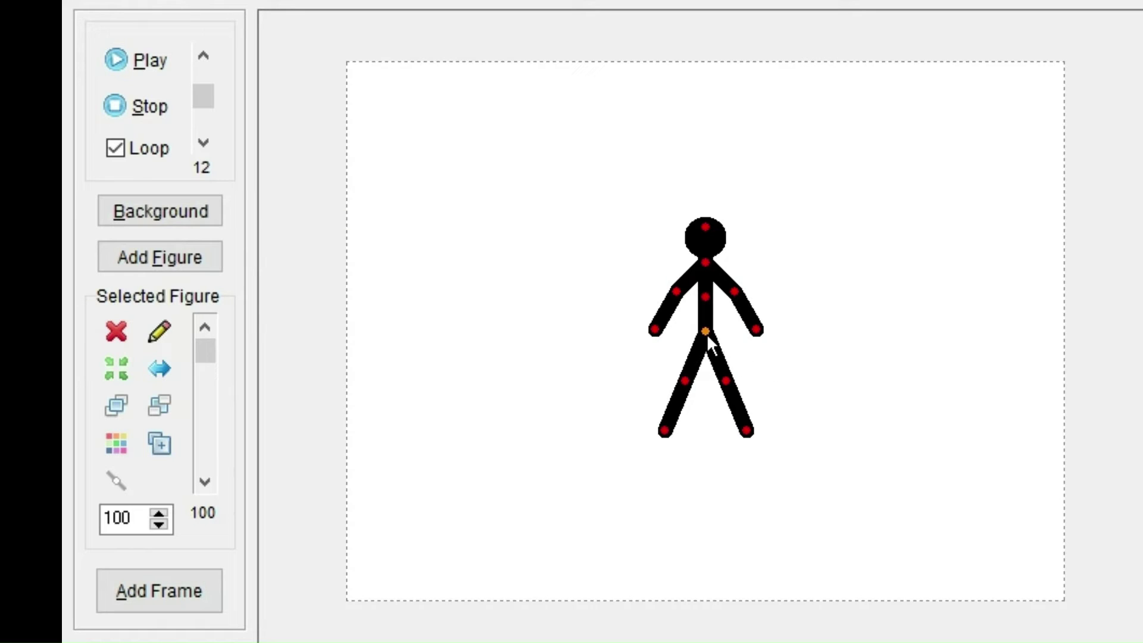
Lower the first figure and add two more figures placed to its left and right
left_click_drag(706, 331, 708, 456)
left_click(168, 263)
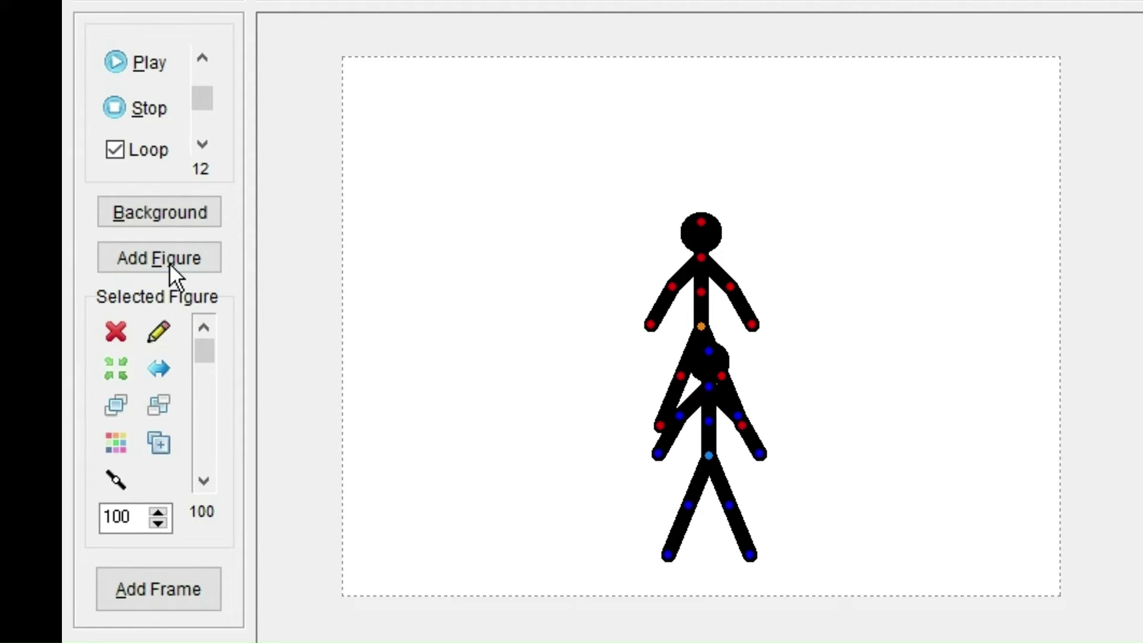
left_click_drag(702, 323, 560, 455)
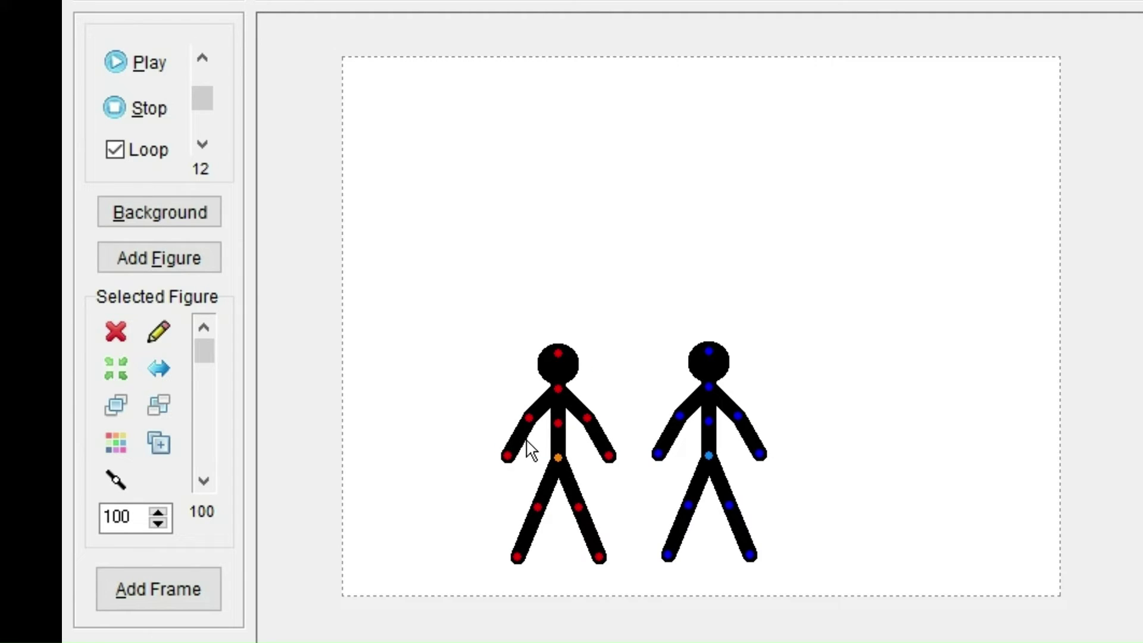
key("alt+f")
left_click_drag(702, 328, 871, 453)
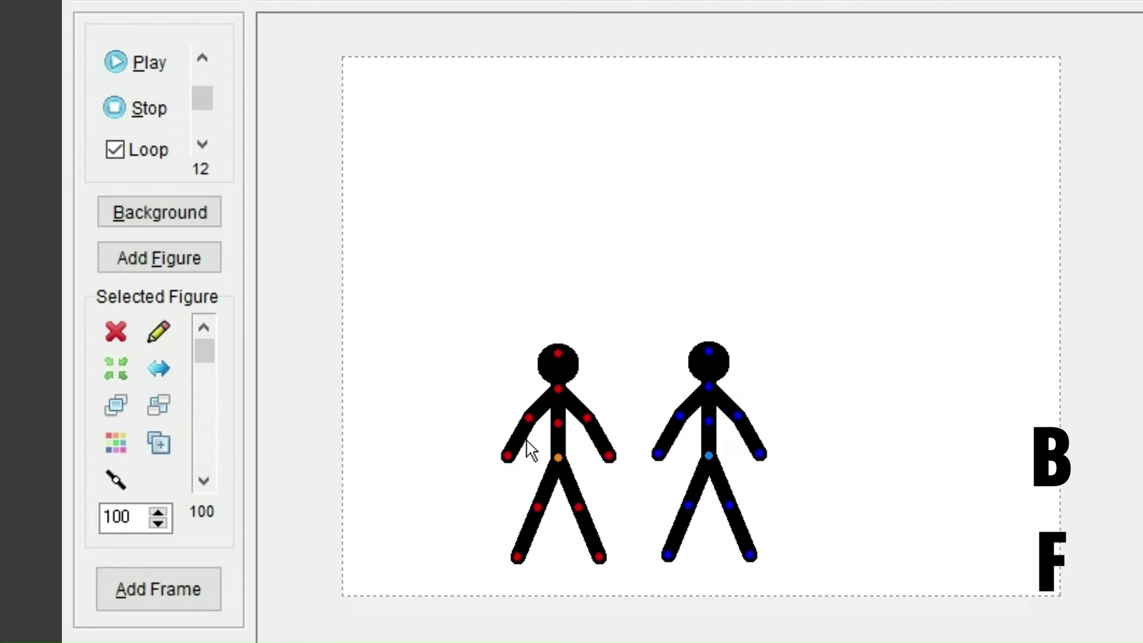
key("alt+f")
left_click_drag(701, 328, 872, 453)
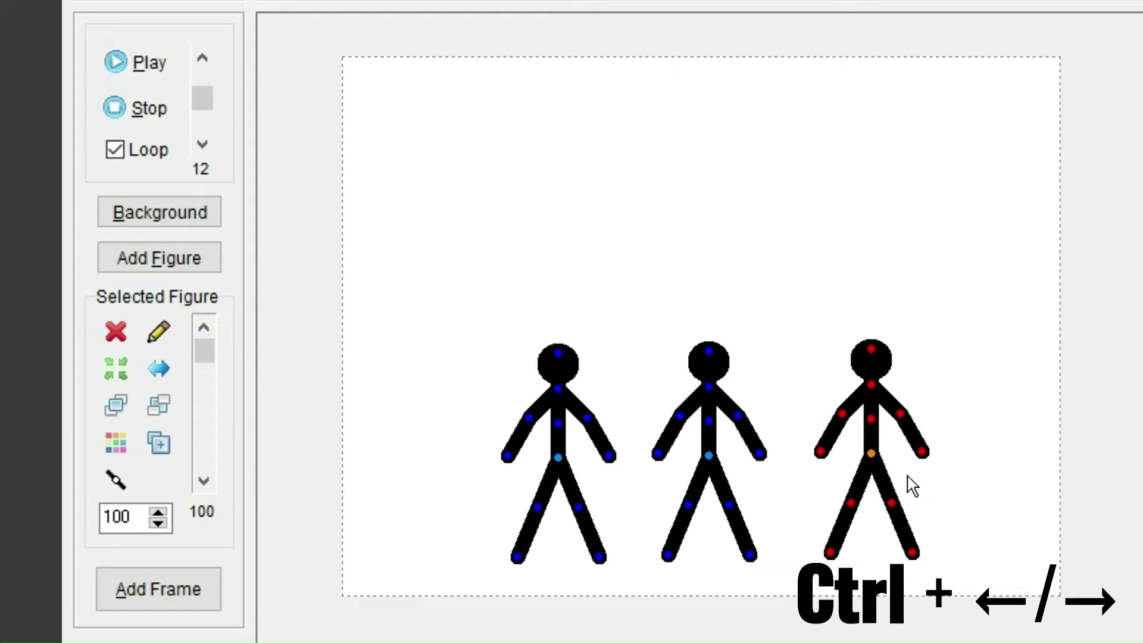
Cycle the selection across the three figures with Ctrl+Left and Ctrl+Right
key("ctrl+Left")
key("ctrl+Left")
key("ctrl+Left")
key("ctrl+Left")
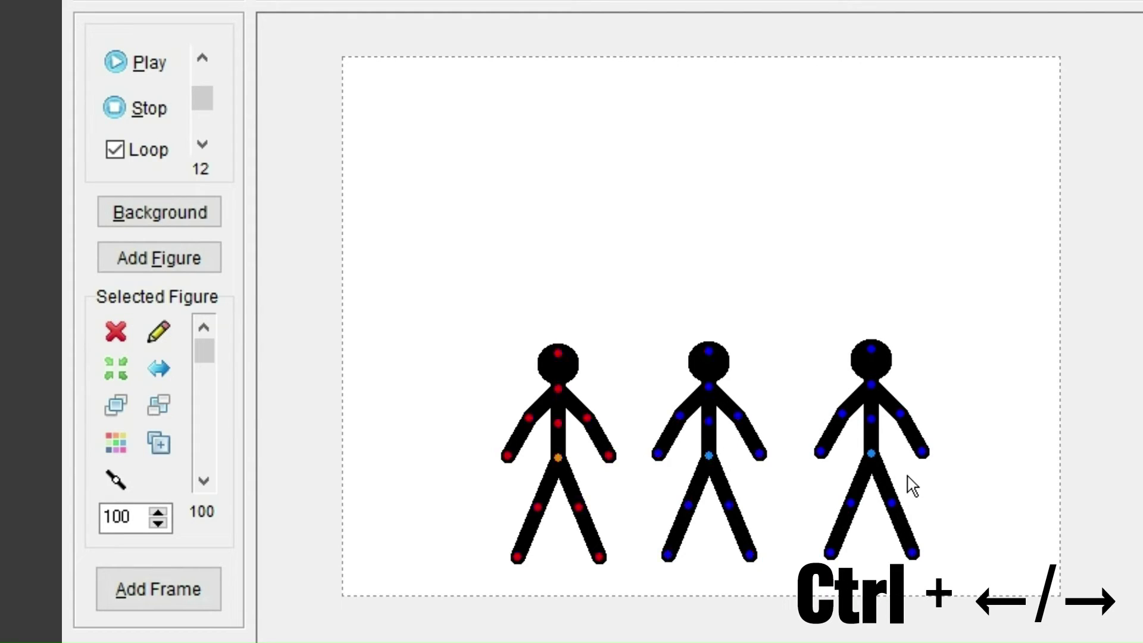
key("ctrl+Left")
key("ctrl+Left")
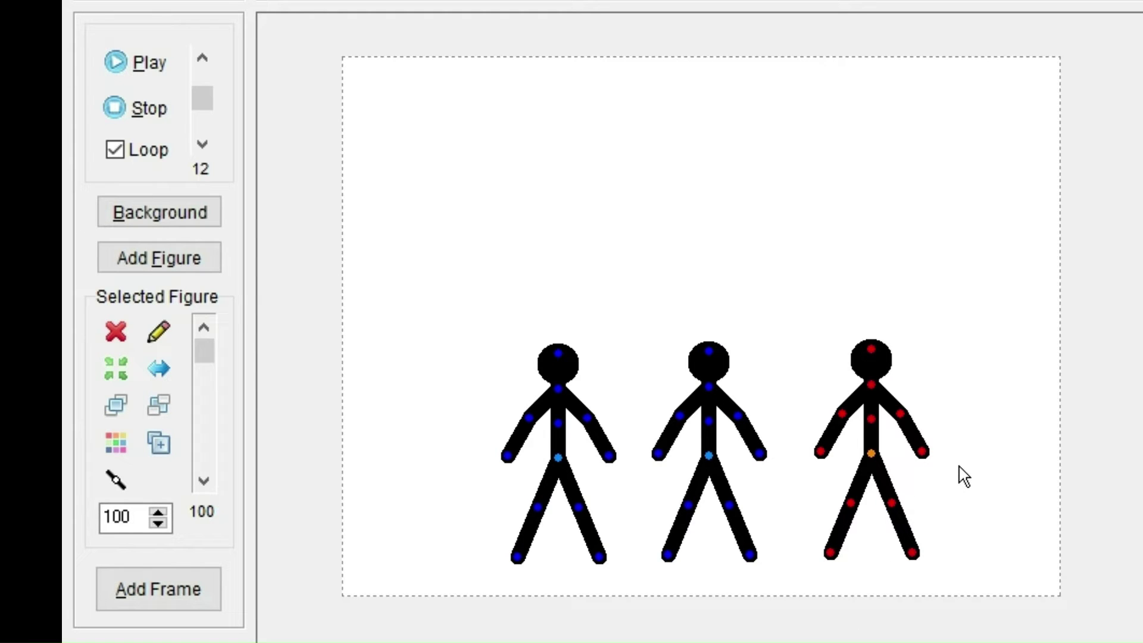
key("ctrl+Right")
key("ctrl+Right")
key("ctrl+Left")
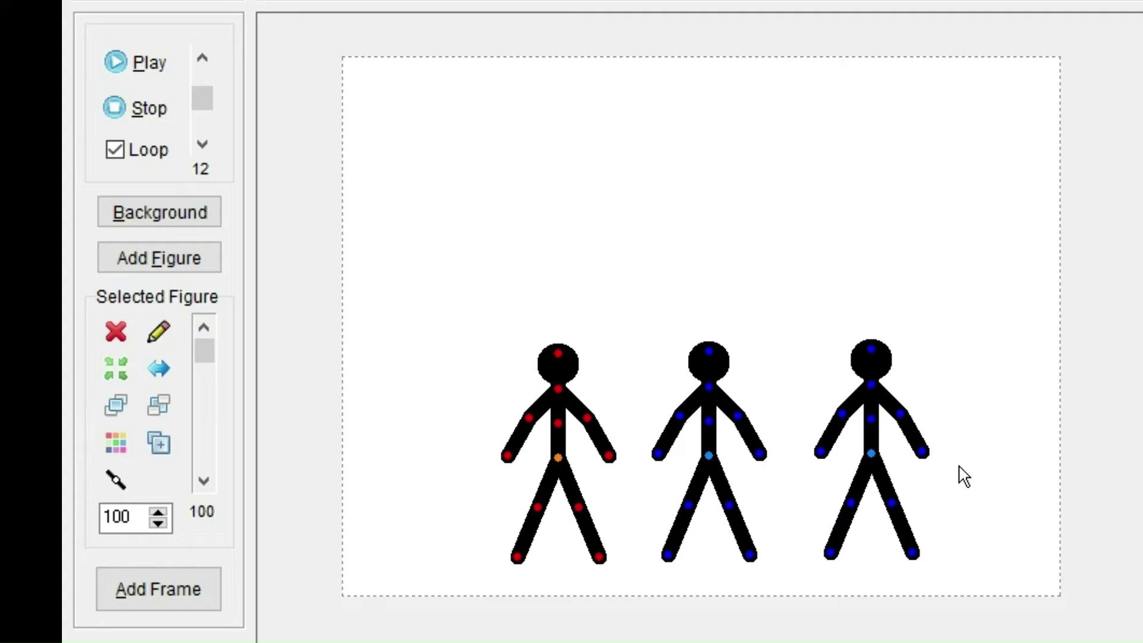
key("ctrl+Right")
key("ctrl+Right")
key("ctrl+Left")
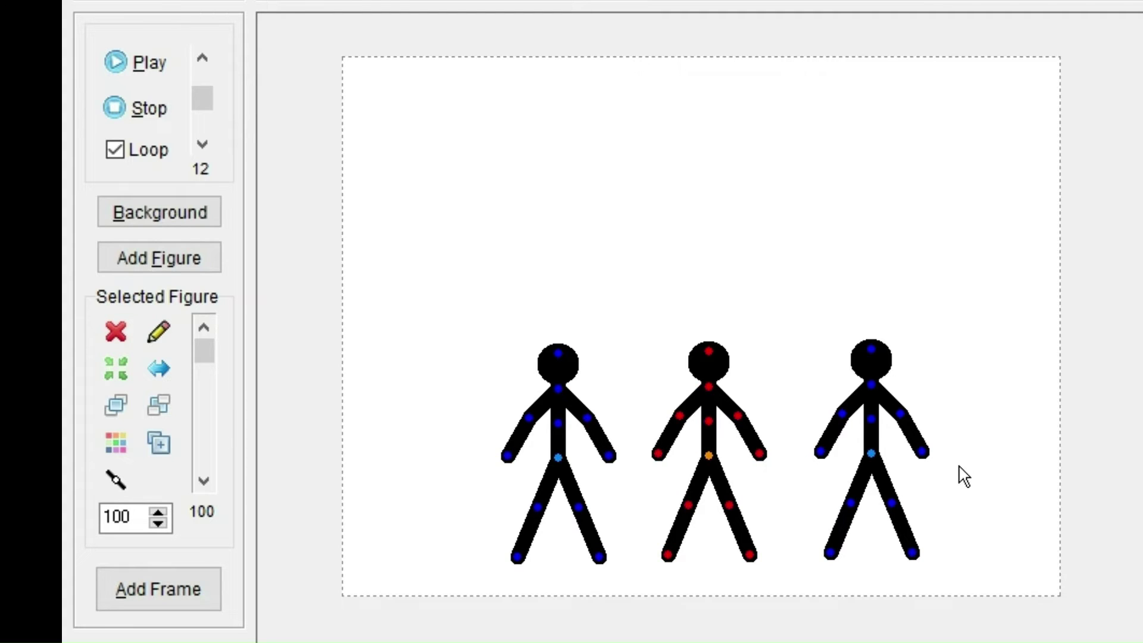
key("ctrl+Left")
key("ctrl+Left")
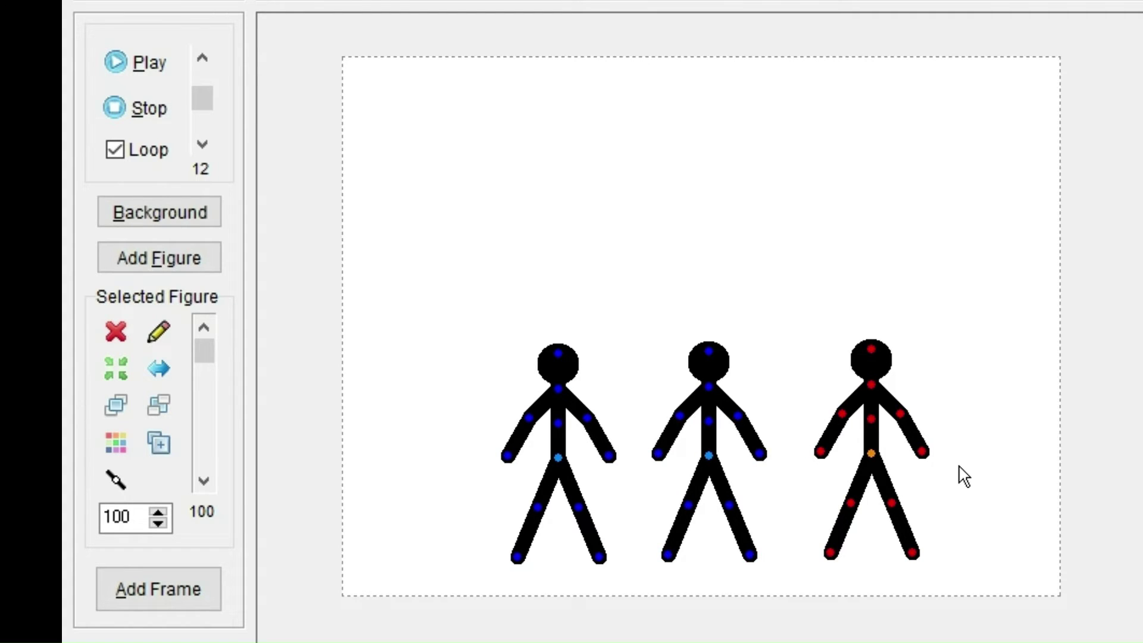
Multi-select the right and left figures, then reselect just the middle stick figure
key("ctrl+shift+Left")
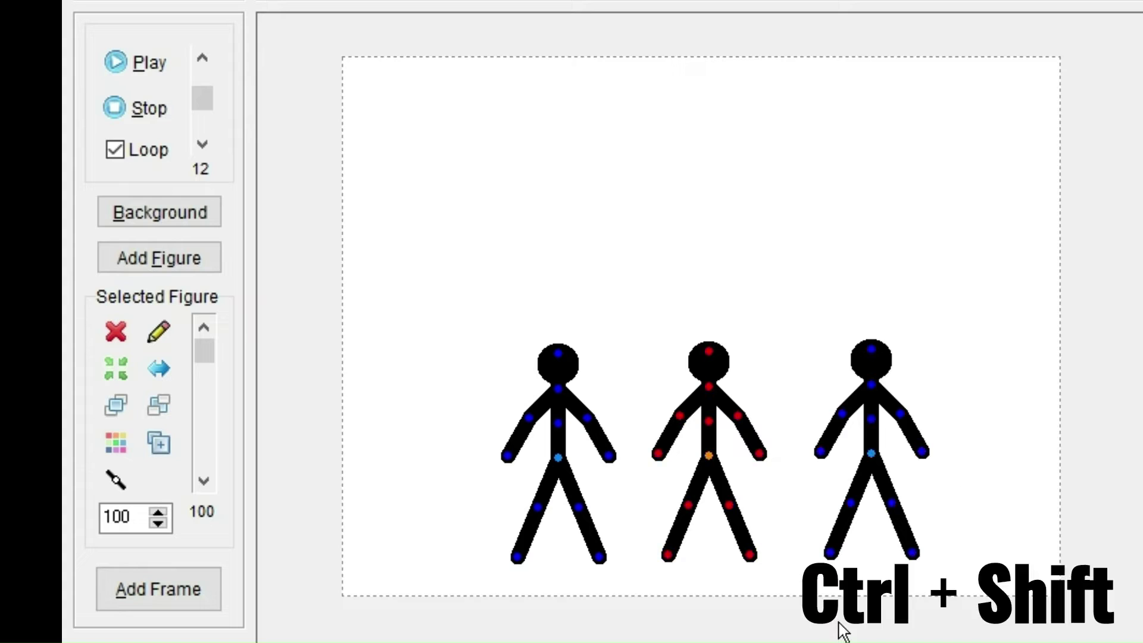
left_click(870, 455, "ctrl+shift")
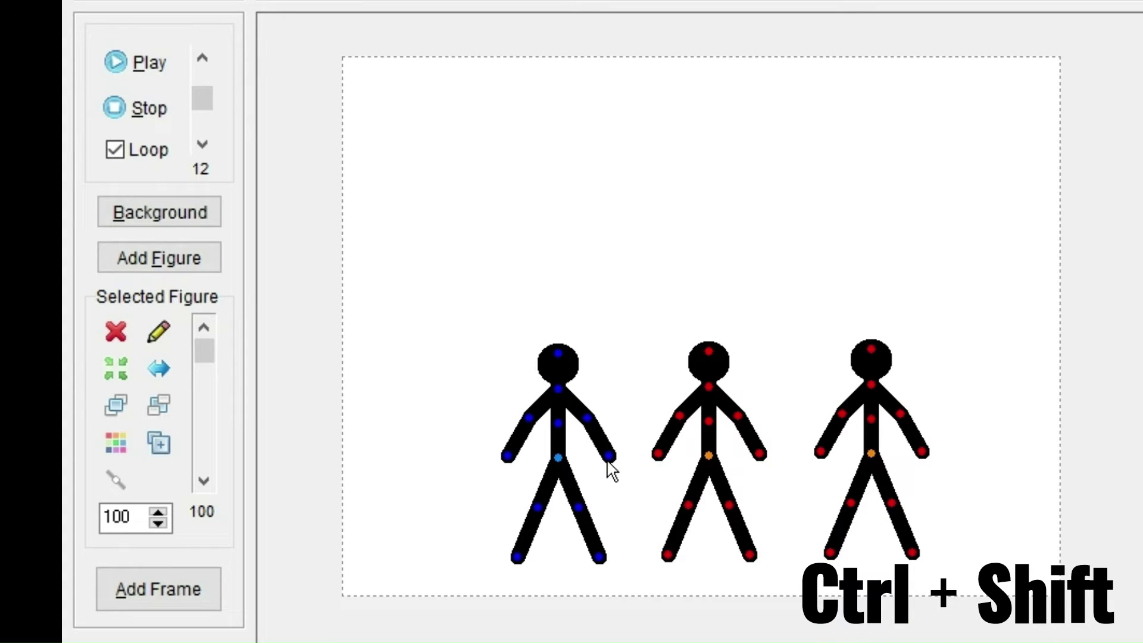
left_click(558, 459, "ctrl+shift")
left_click(728, 469)
left_click_drag(943, 577, 502, 288)
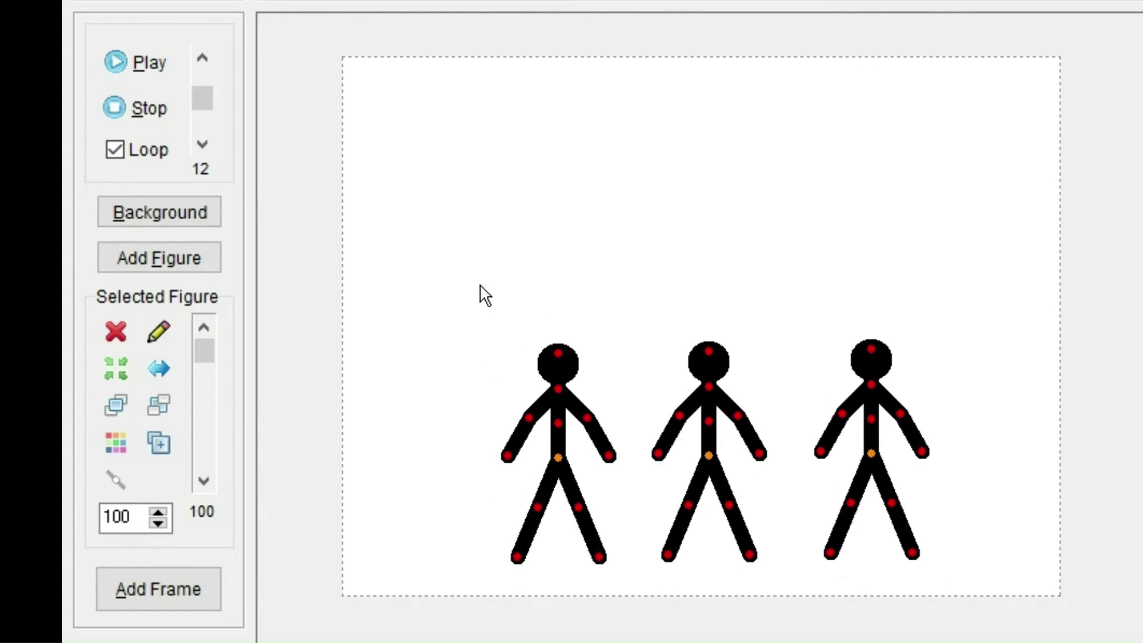
left_click(709, 458)
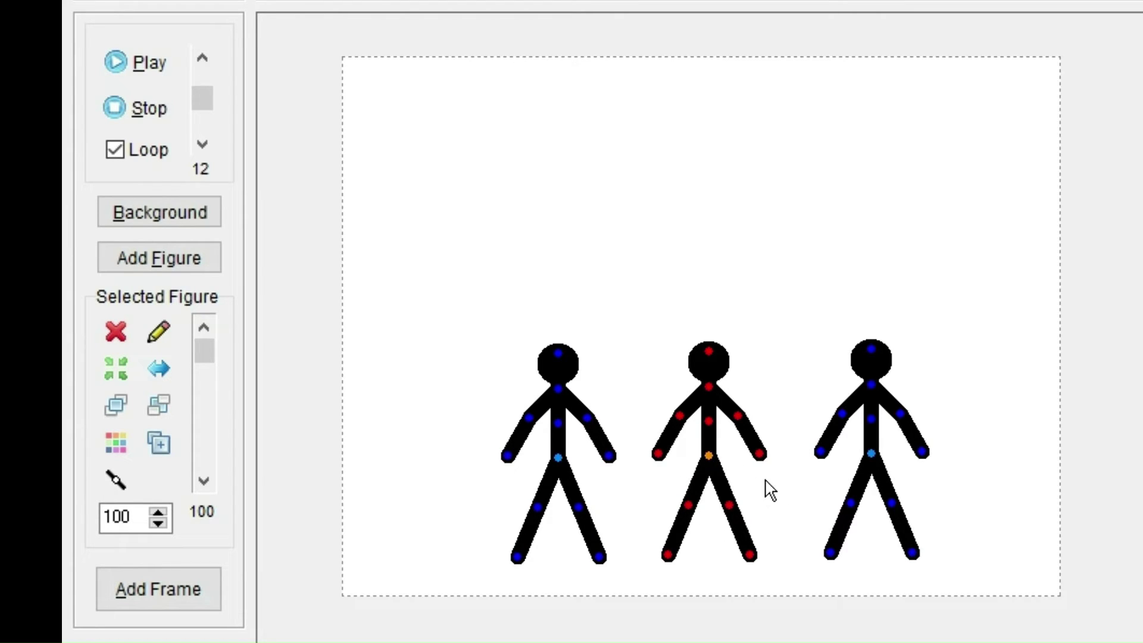
Select all three figures with Ctrl+A, move them up together and scale them to 159
key("ctrl+a")
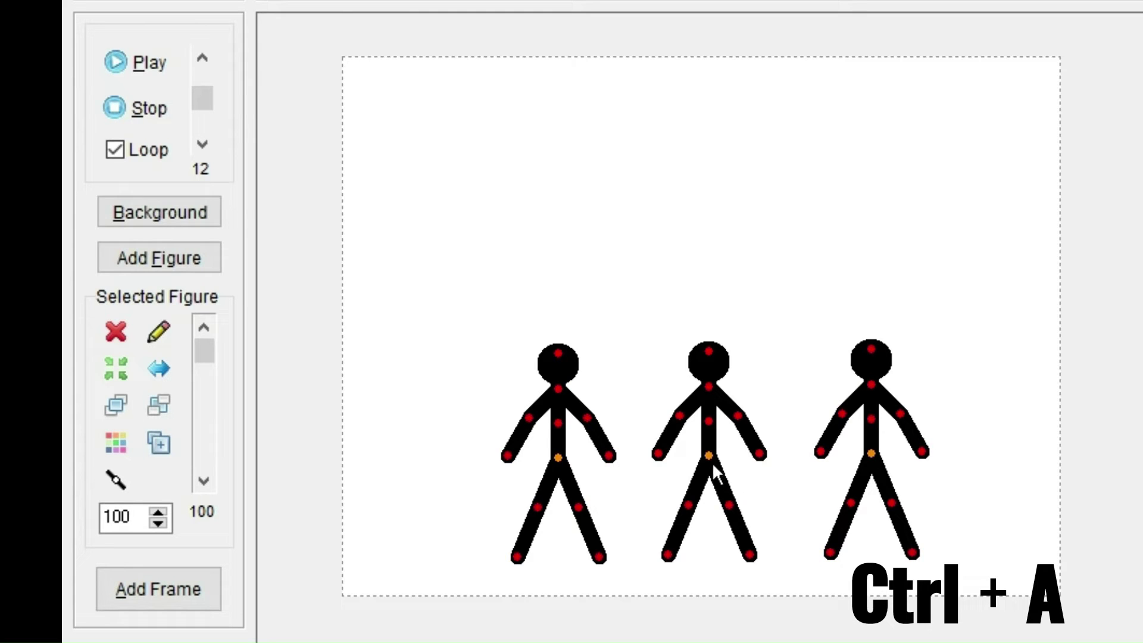
left_click_drag(709, 457, 704, 375)
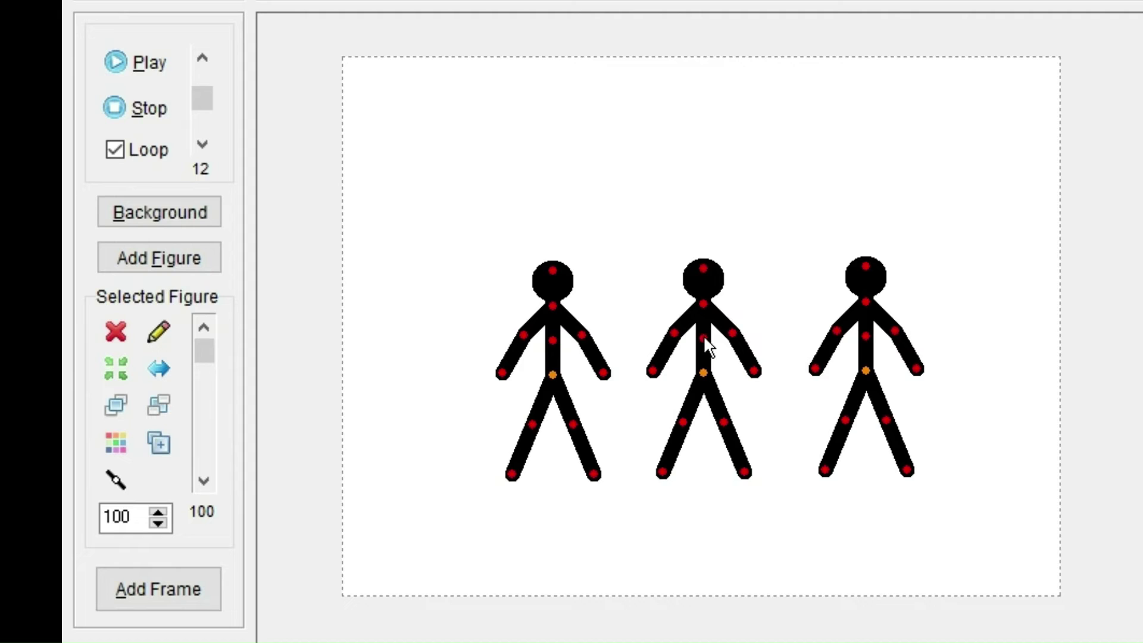
scroll(703, 334, "up", 15)
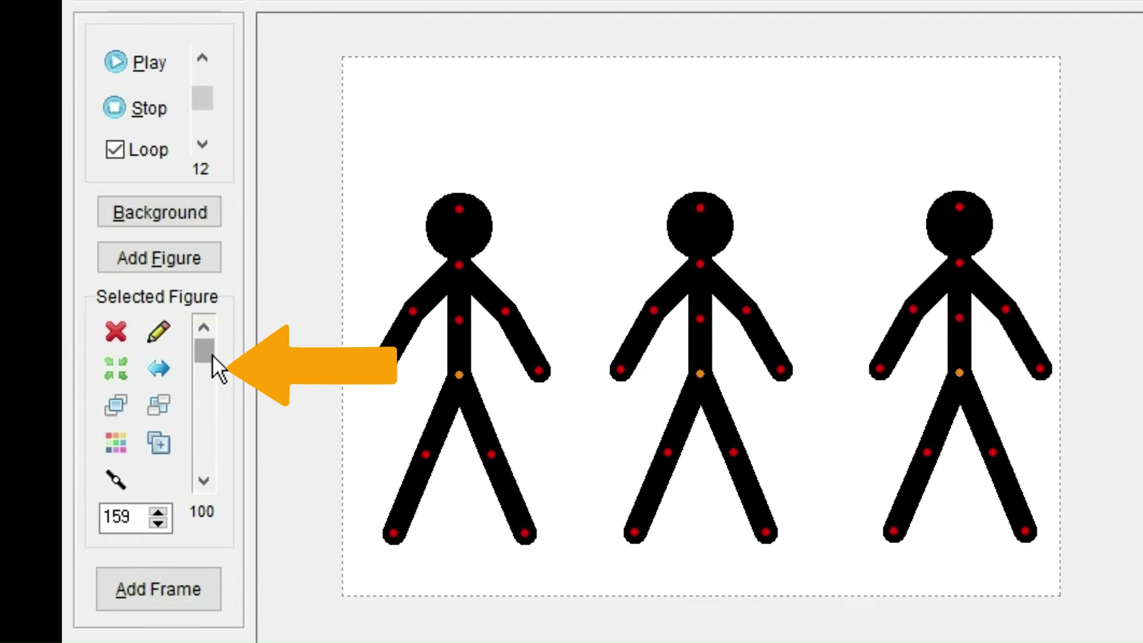
Lower the Selected Figure opacity slider to 0 for all three figures
left_click_drag(212, 353, 209, 481)
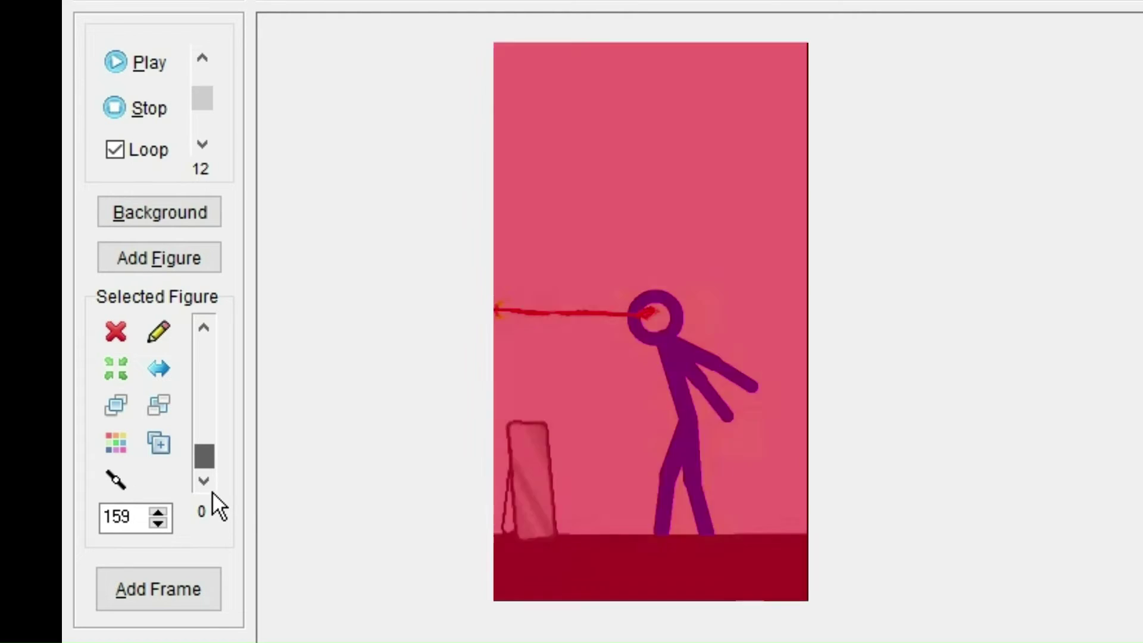
Raise the figures' opacity back to 100 and select the Figure Scale value
left_click_drag(213, 454, 234, 334)
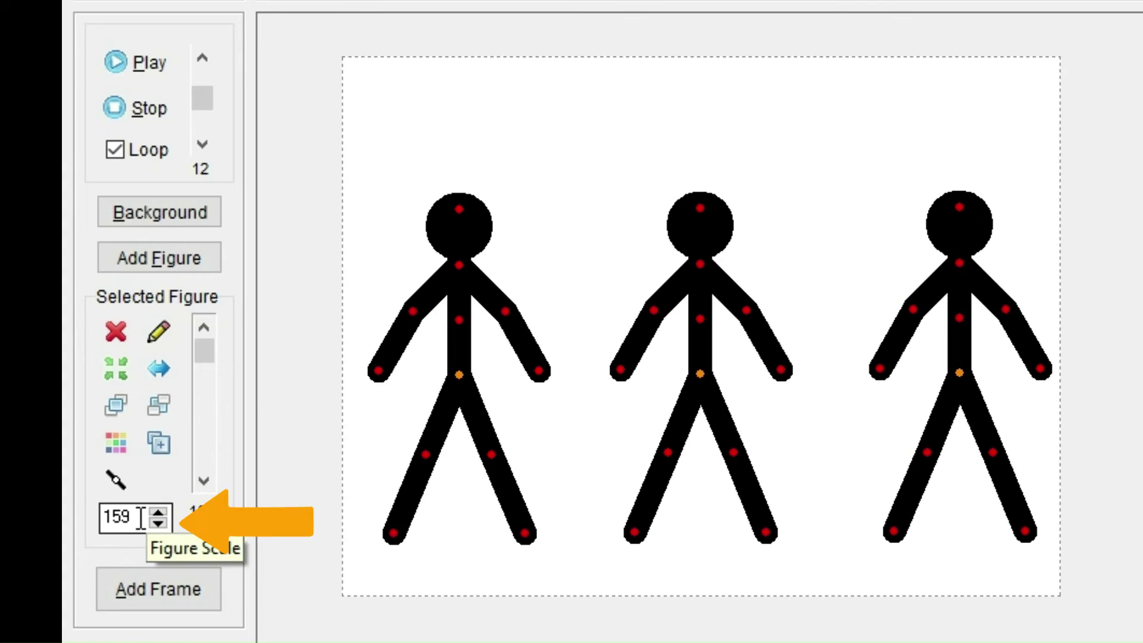
double_click(140, 518)
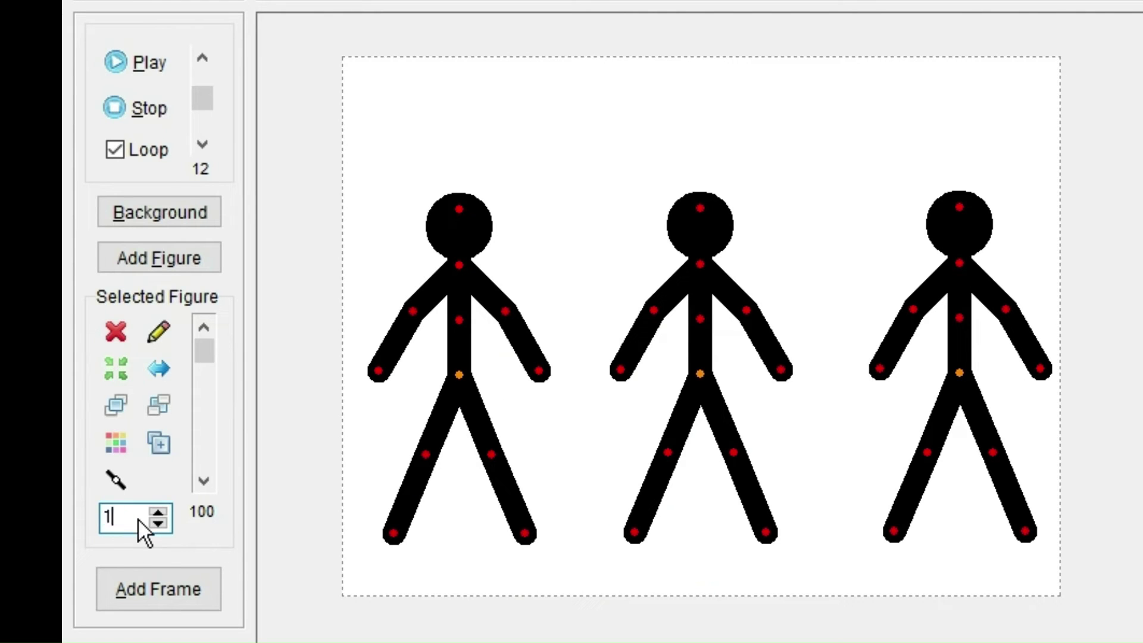
Apply a figure scale of 100, then step it down to 95
key("Return")
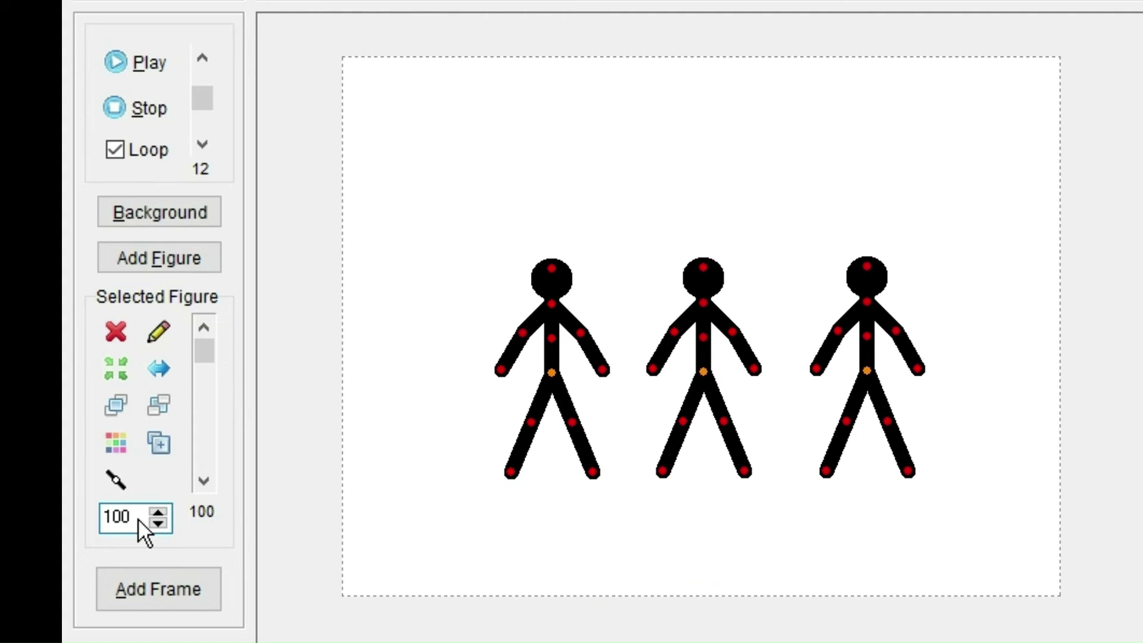
left_click(157, 522)
left_click(157, 522)
left_click(157, 522)
left_click(157, 522)
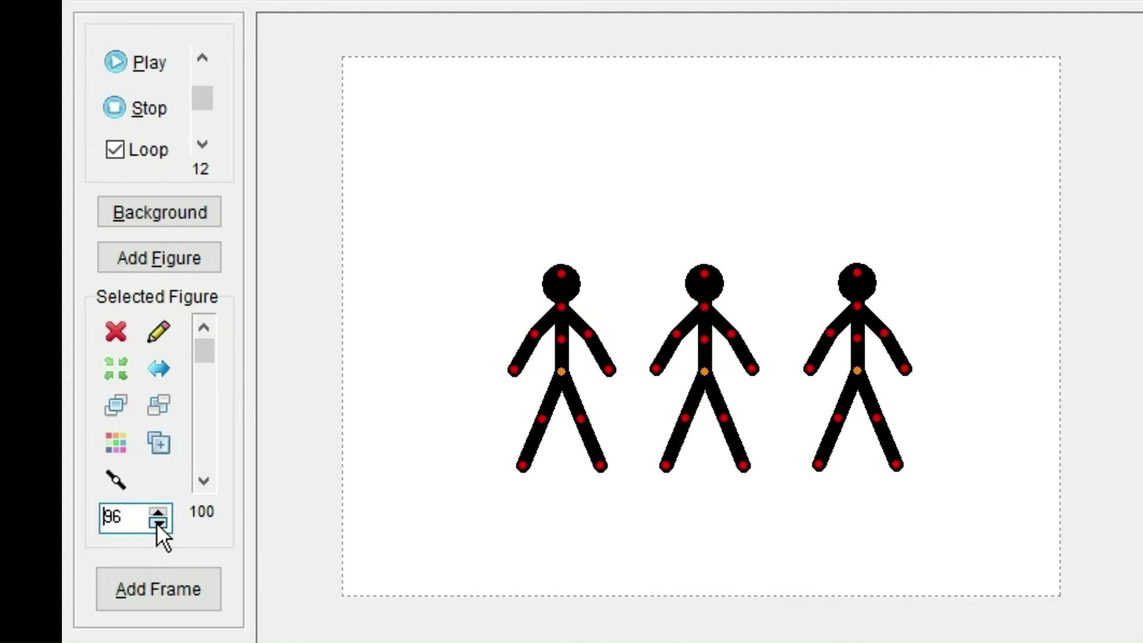
left_click(157, 522)
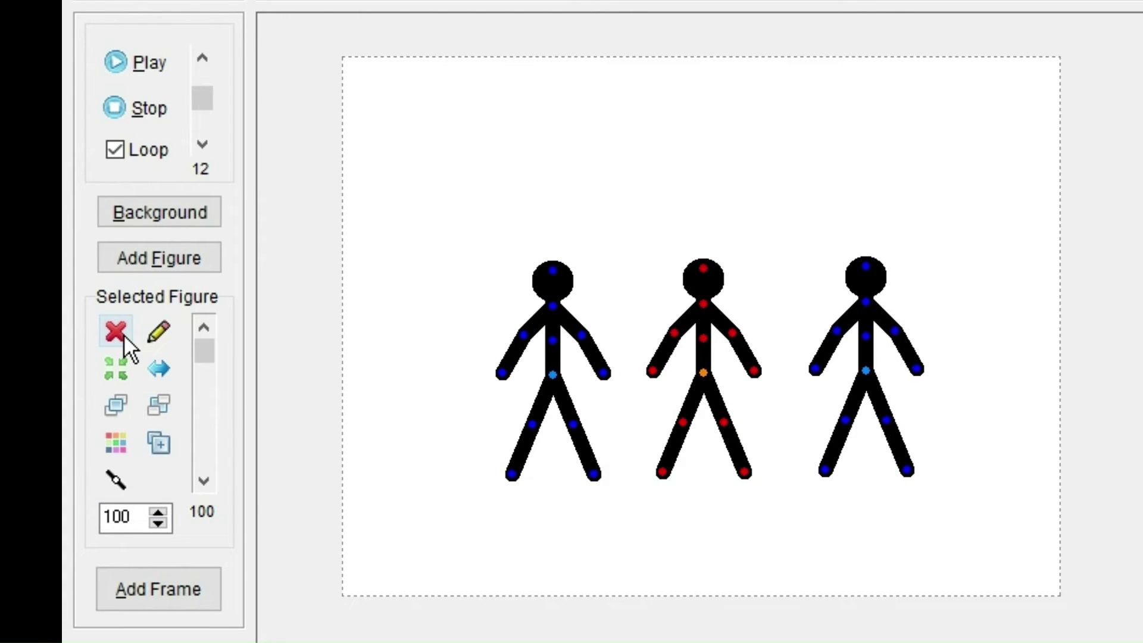
Delete the middle stick figure and briefly open the Edit Figure builder
left_click(123, 334)
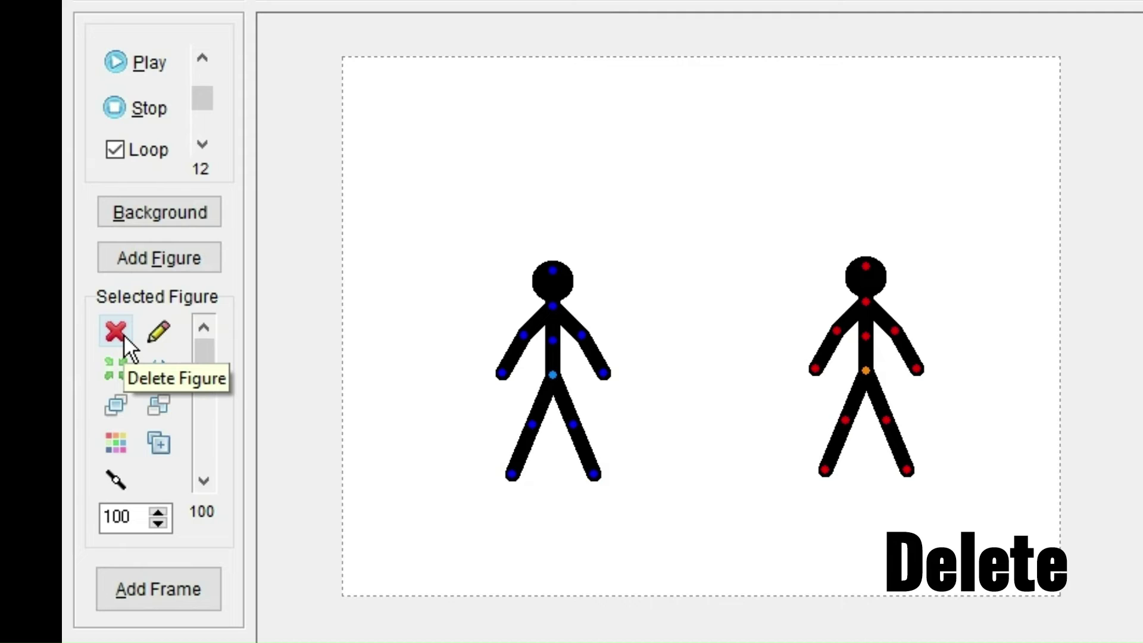
left_click(156, 342)
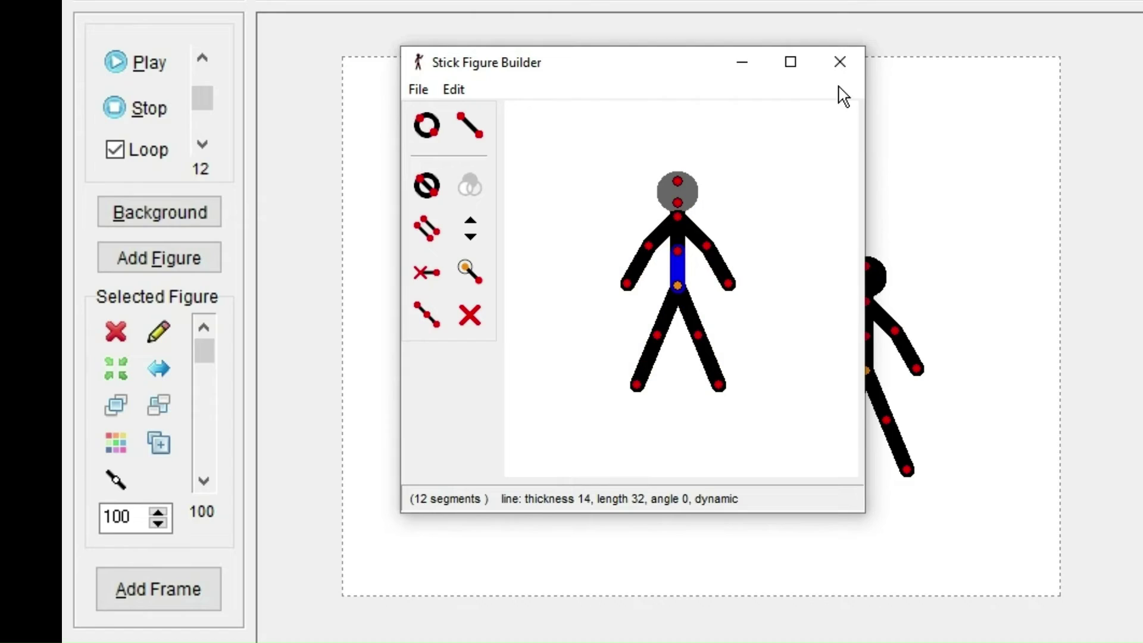
left_click(841, 65)
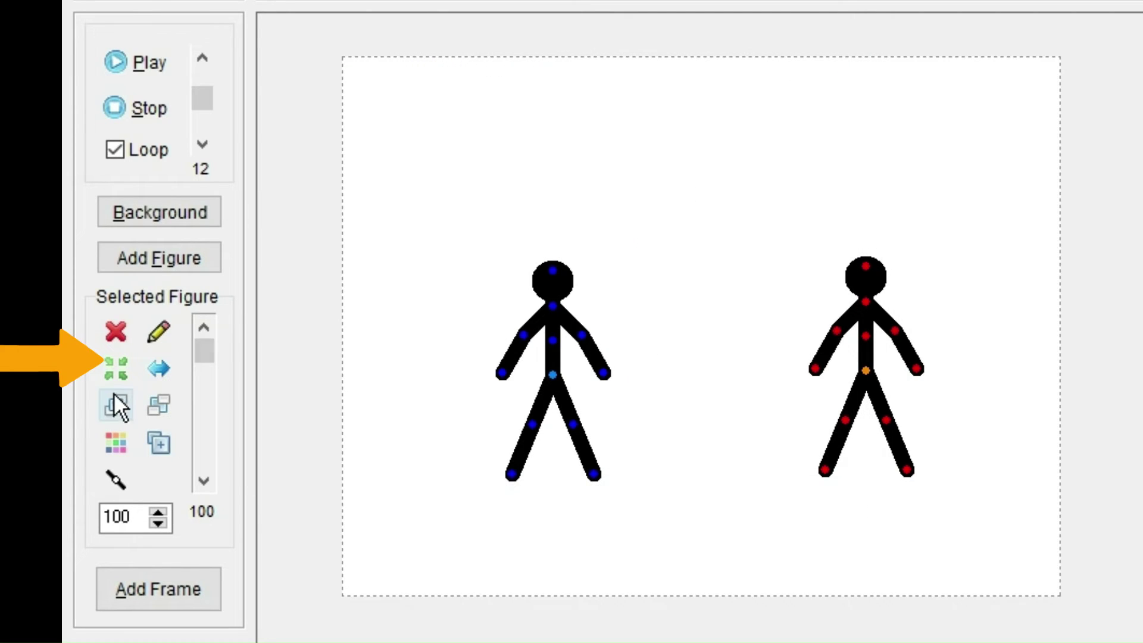
Centre the right figure, raise its arm, kick out a leg, and flip it twice
left_click(116, 373)
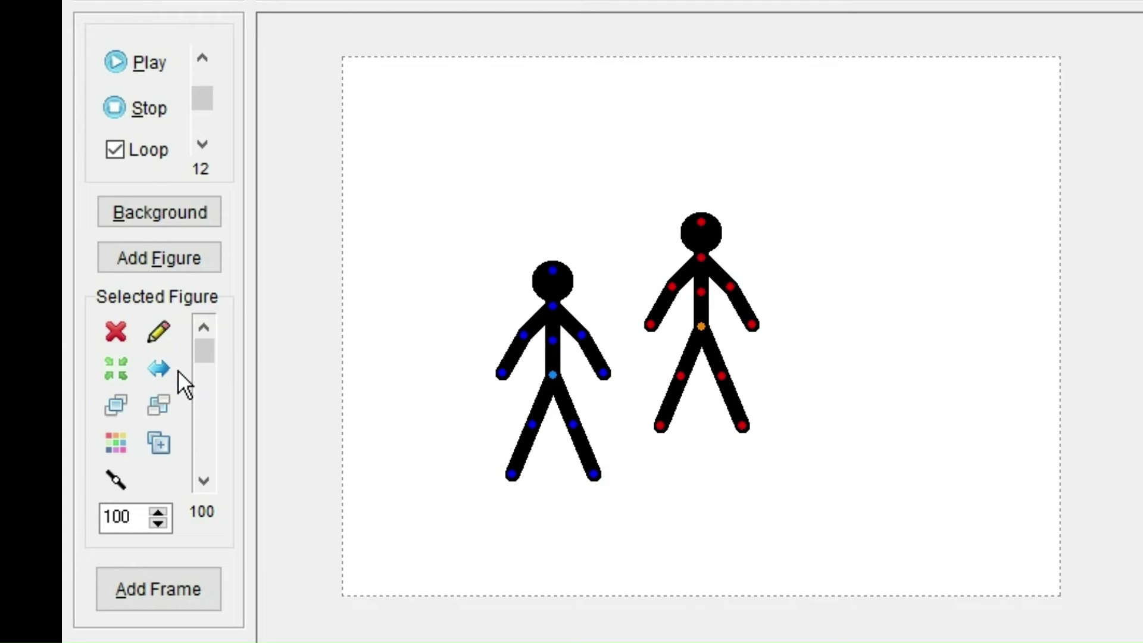
left_click_drag(729, 287, 773, 218)
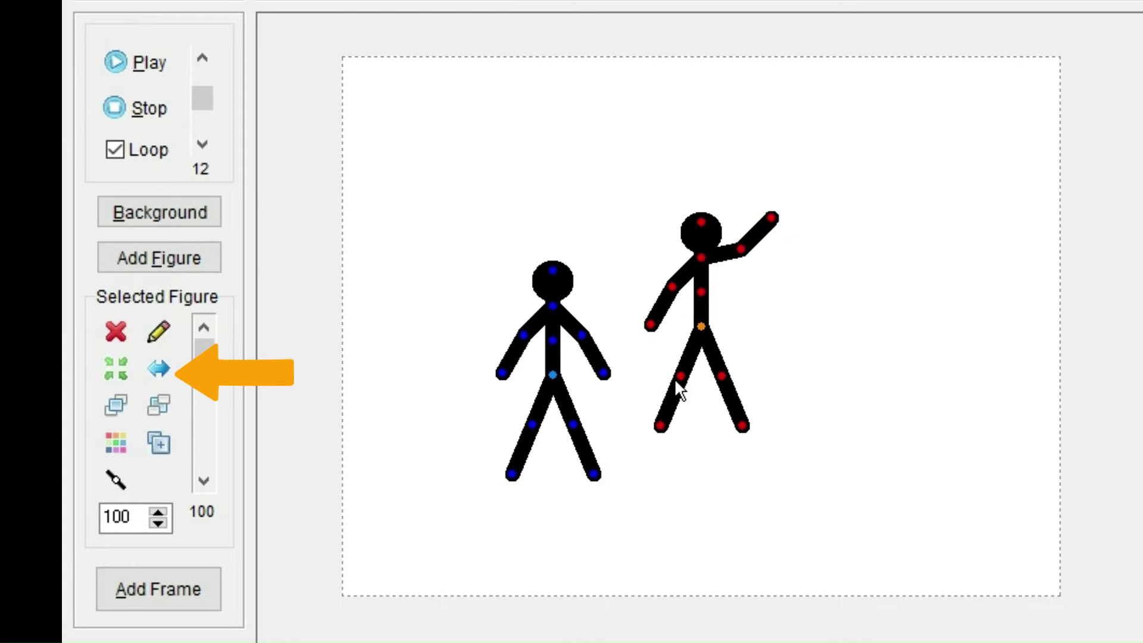
left_click_drag(675, 379, 758, 331)
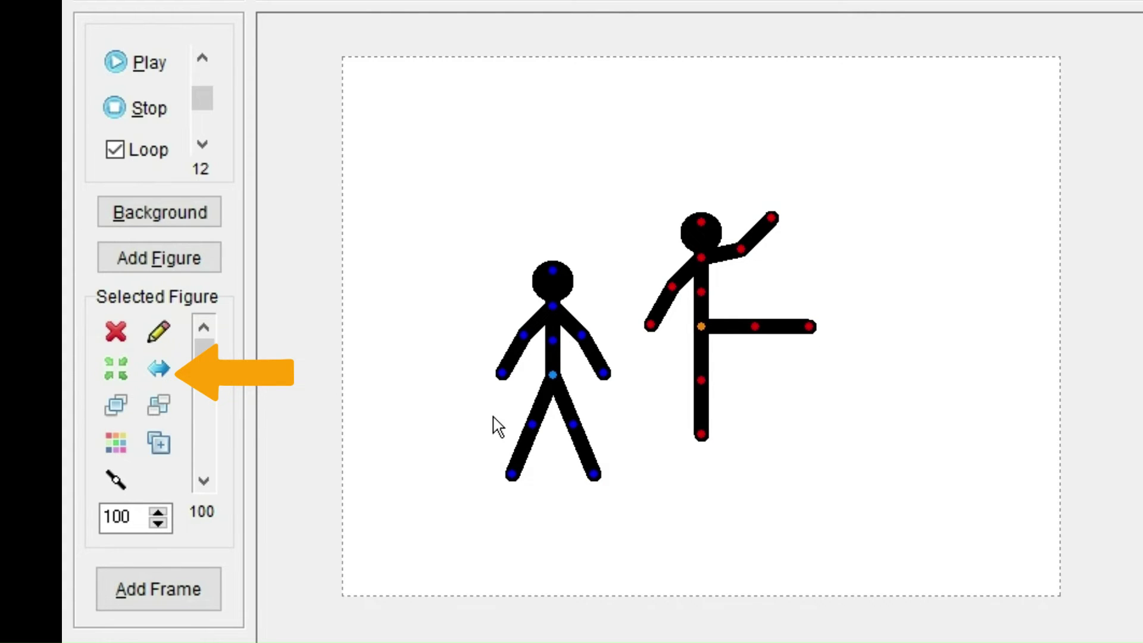
left_click(156, 377)
left_click(156, 377)
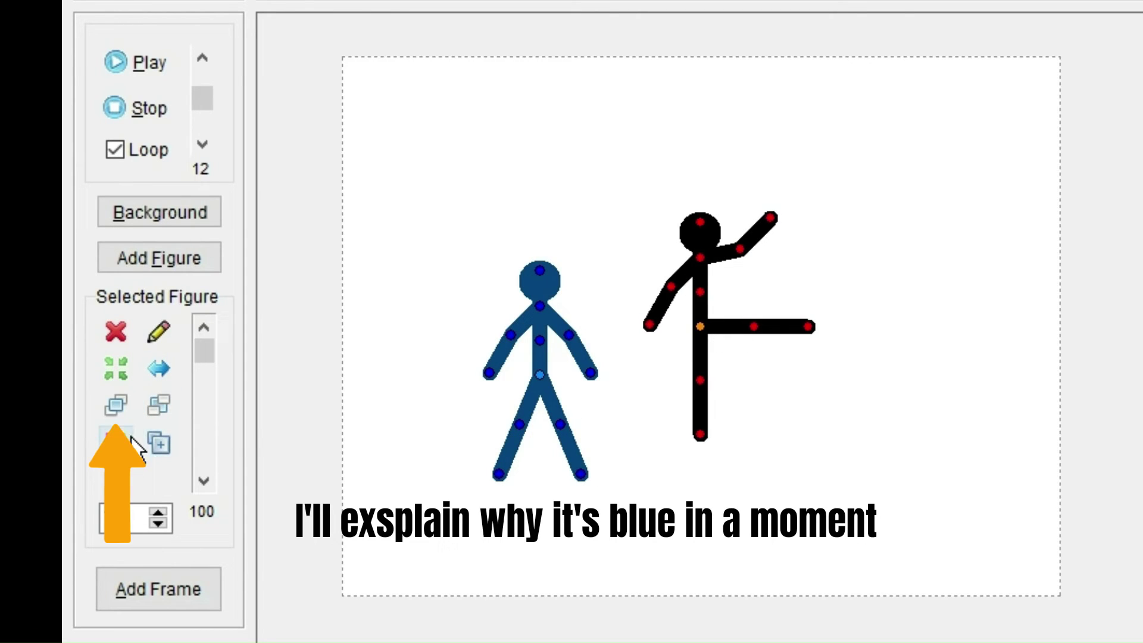
Drag the black figure left over the others and test sending it behind and in front
left_click_drag(698, 327, 585, 298)
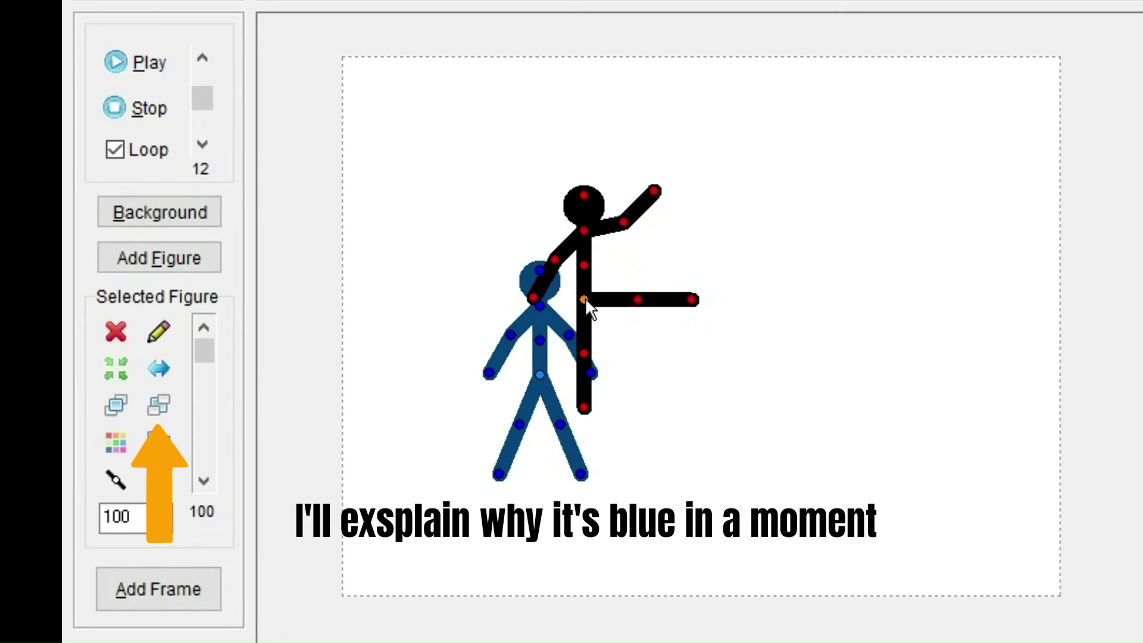
left_click(173, 398)
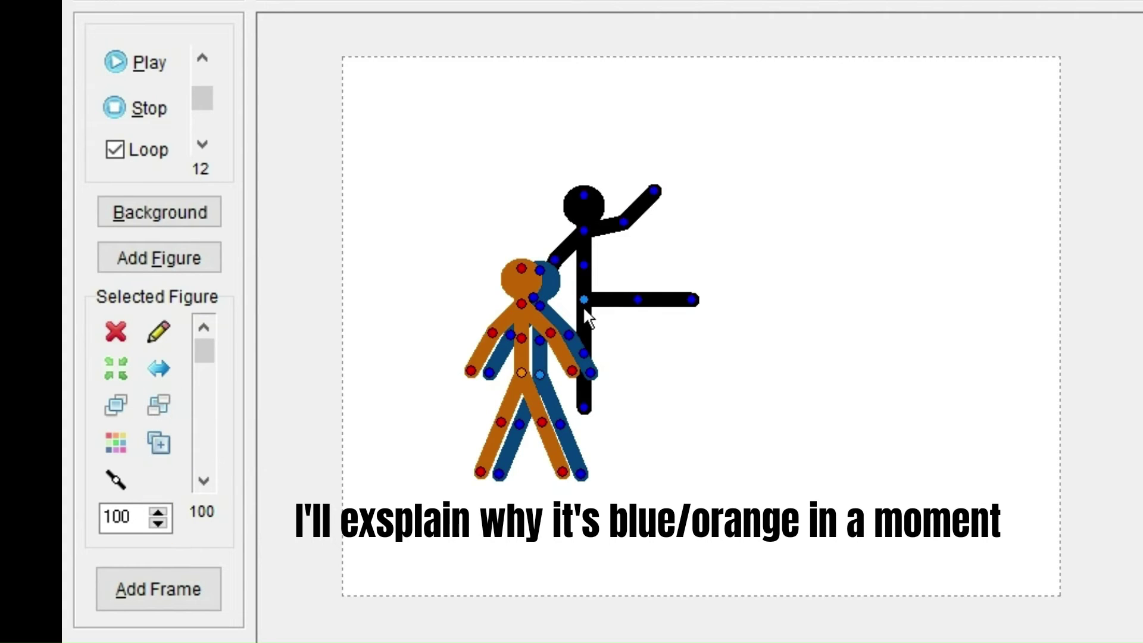
left_click_drag(584, 306, 529, 369)
left_click(101, 405)
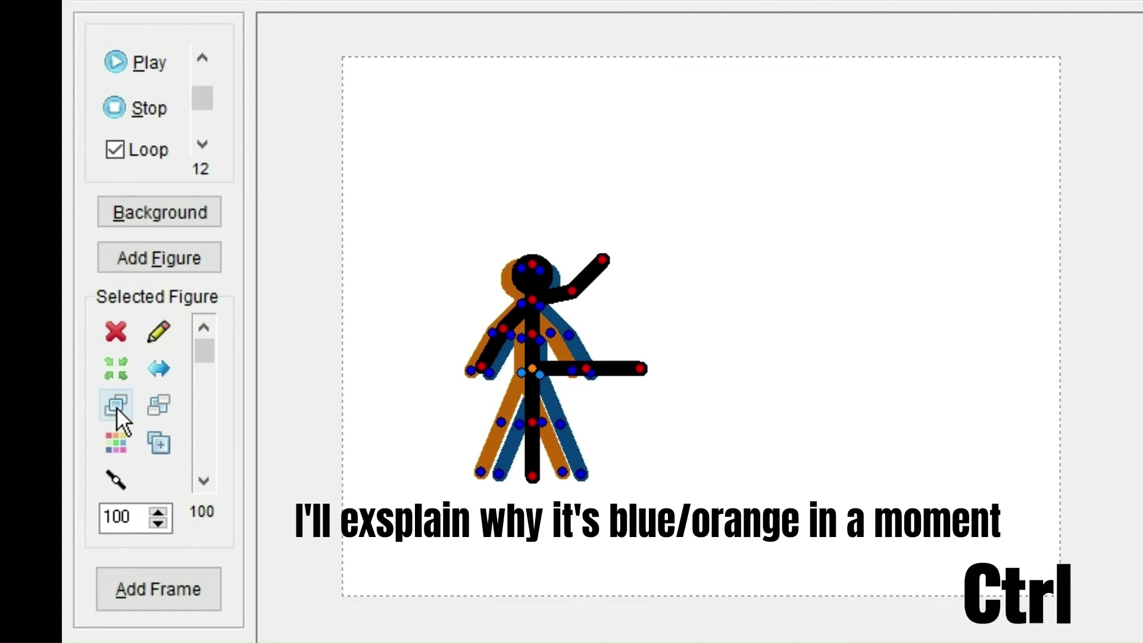
left_click(158, 404, "ctrl")
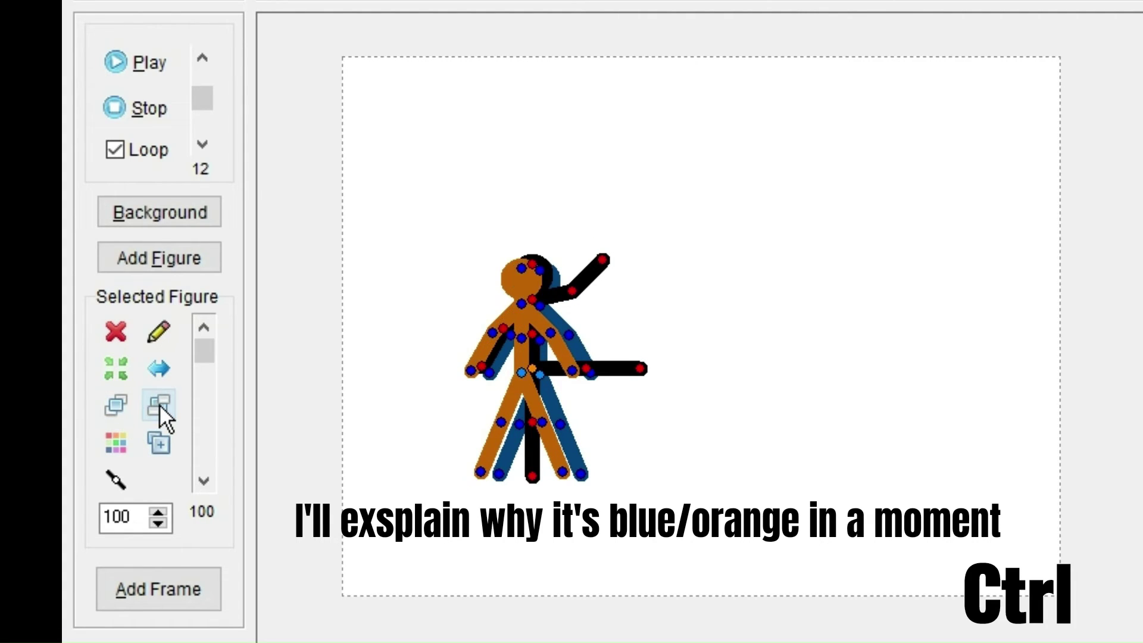
Step the black figure's layer forward and back, drag it right, and nudge the orange figure left
left_click(115, 407, "ctrl")
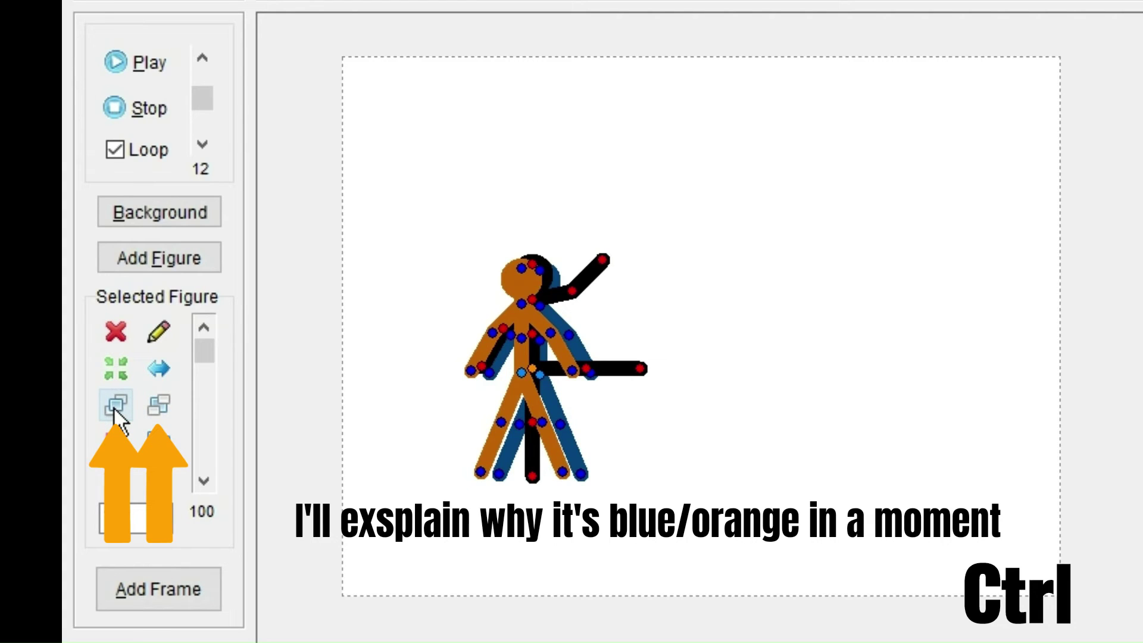
left_click(115, 407, "ctrl")
left_click(149, 407, "ctrl")
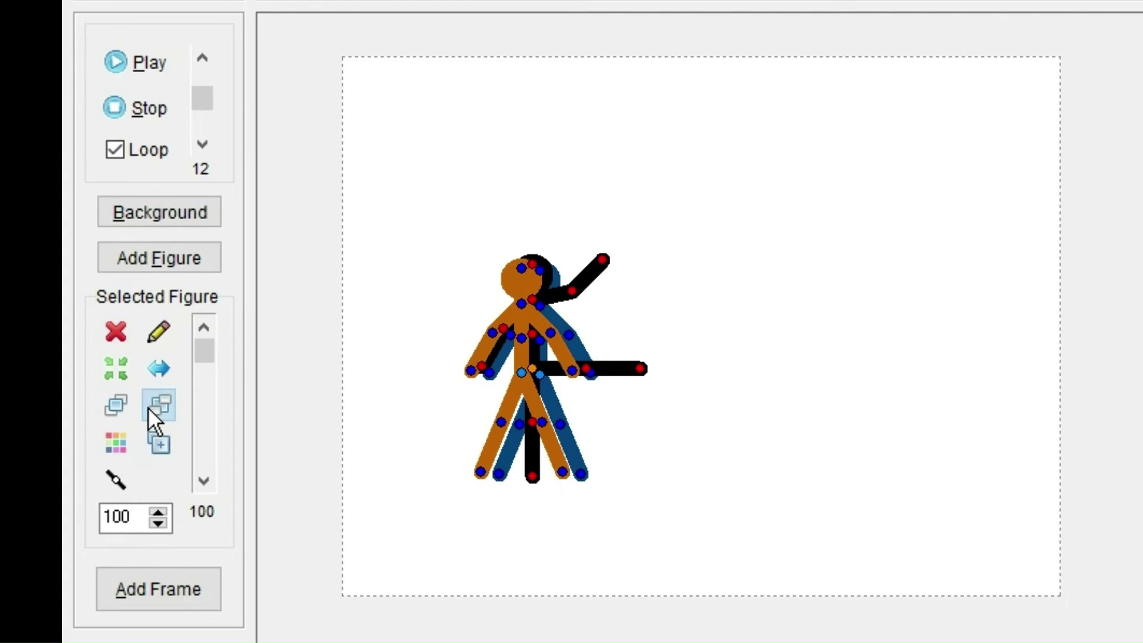
left_click(150, 407, "ctrl")
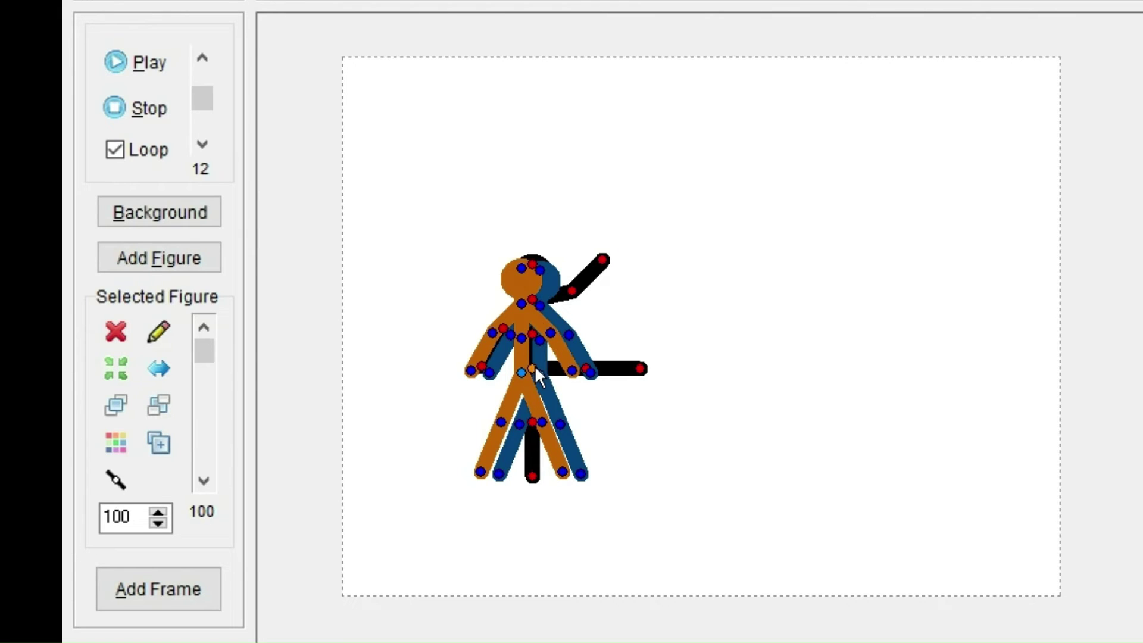
left_click_drag(535, 365, 680, 360)
left_click_drag(516, 372, 437, 374)
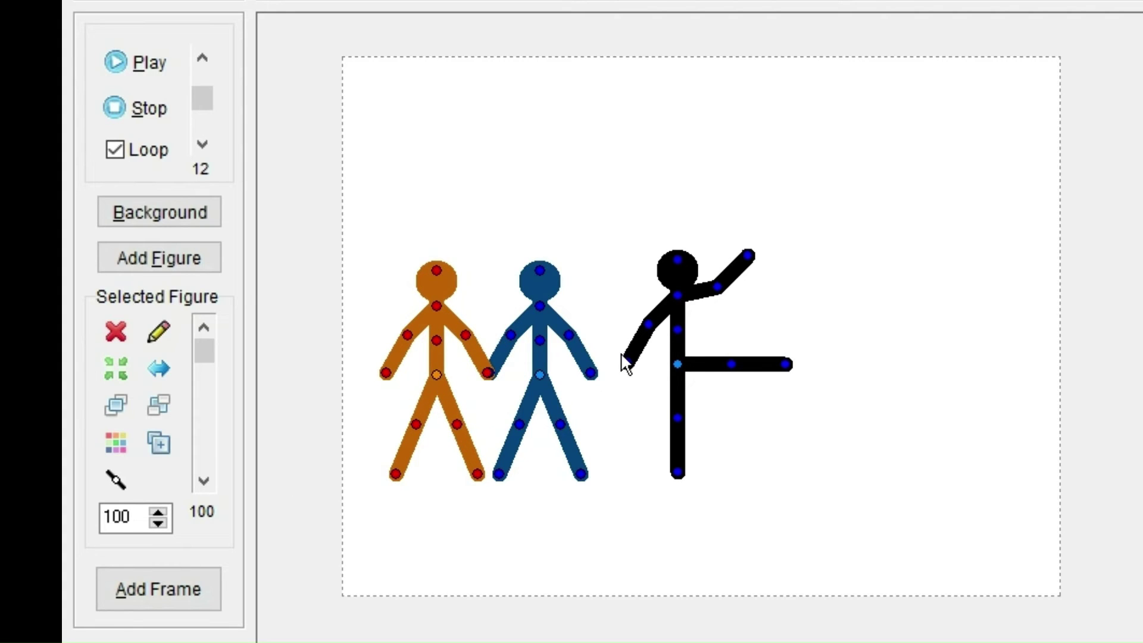
Recolour the black kicking figure magenta using the Figure Color swatches
left_click(678, 364)
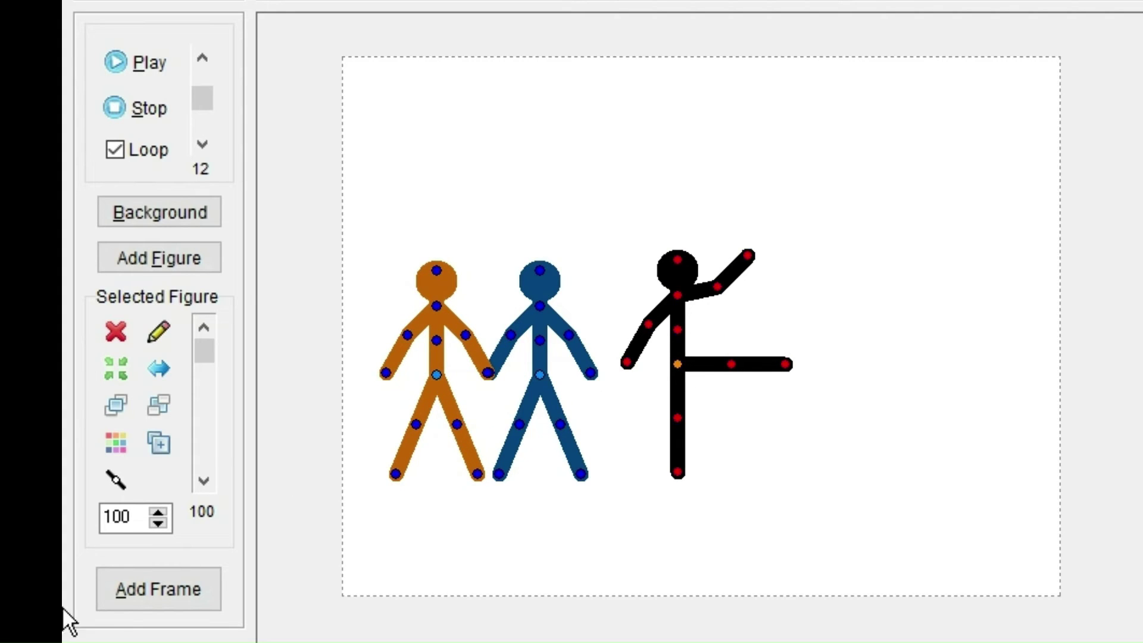
left_click(117, 444)
key("Escape")
left_click(128, 448)
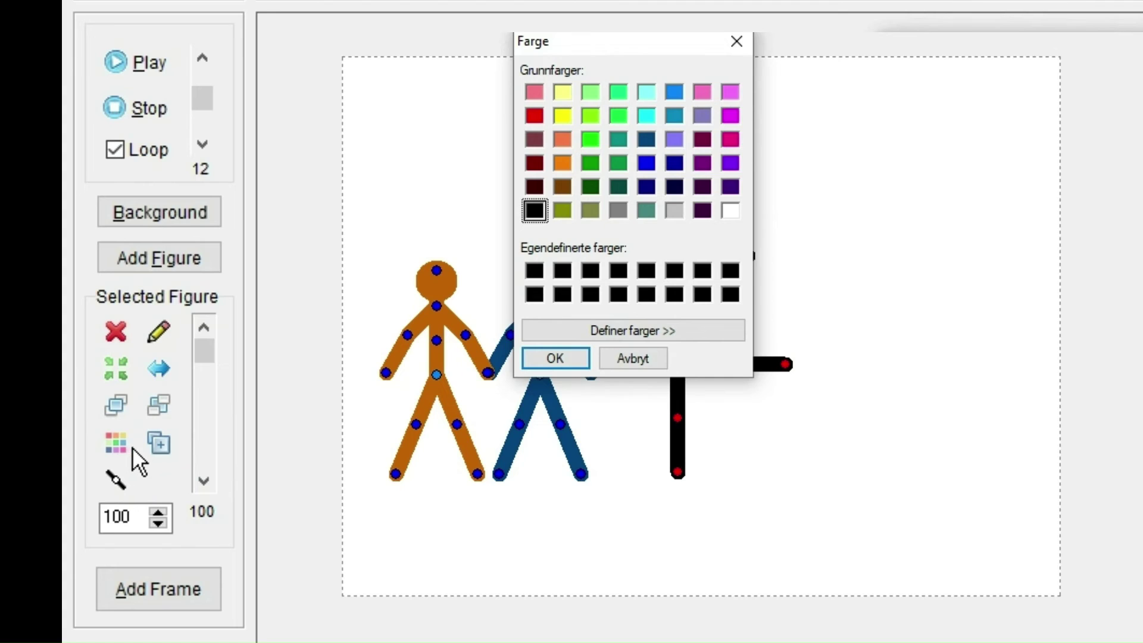
left_click(730, 141)
left_click(559, 359)
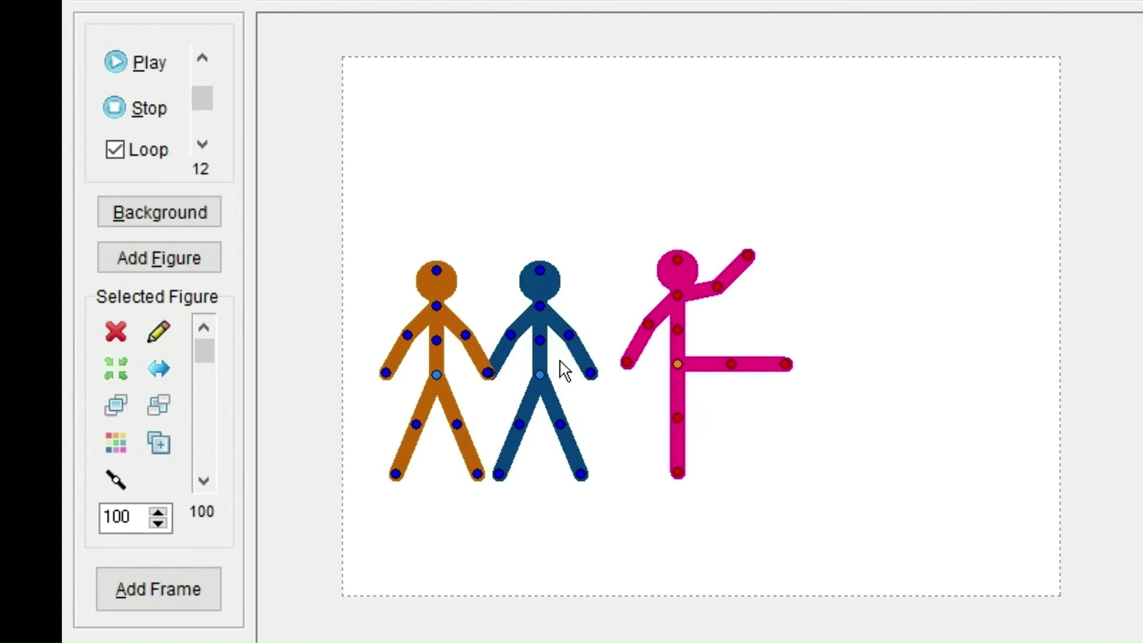
left_click(117, 443)
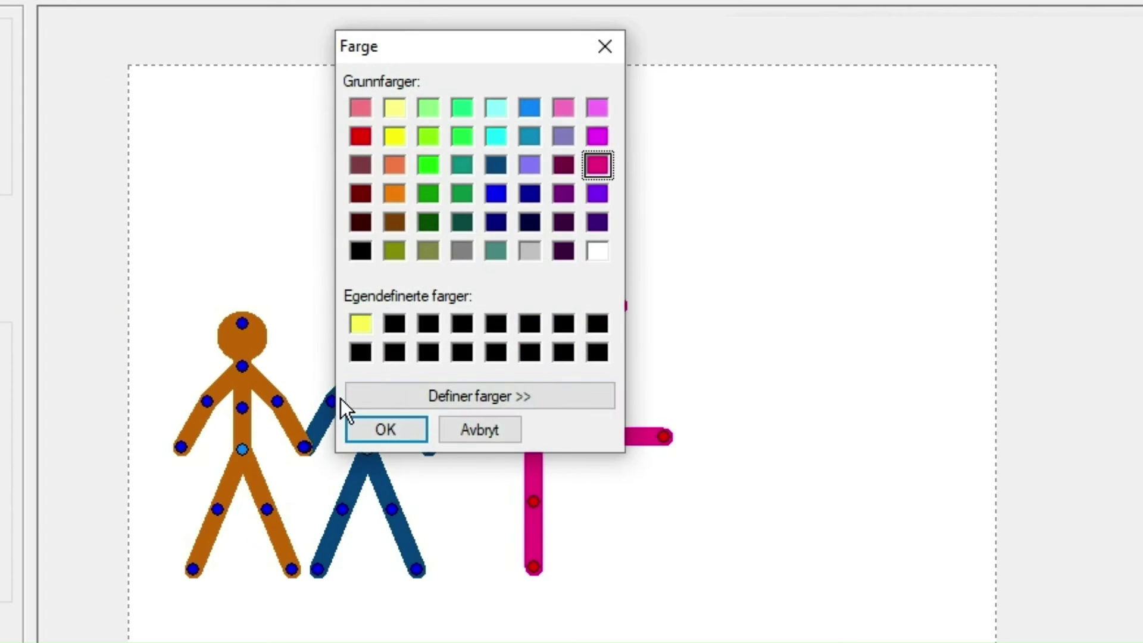
In the custom colour editor, enter Hue 239, Sat 73, Lum 84 and Red 250, Green 92, Blue 250
left_click(417, 403)
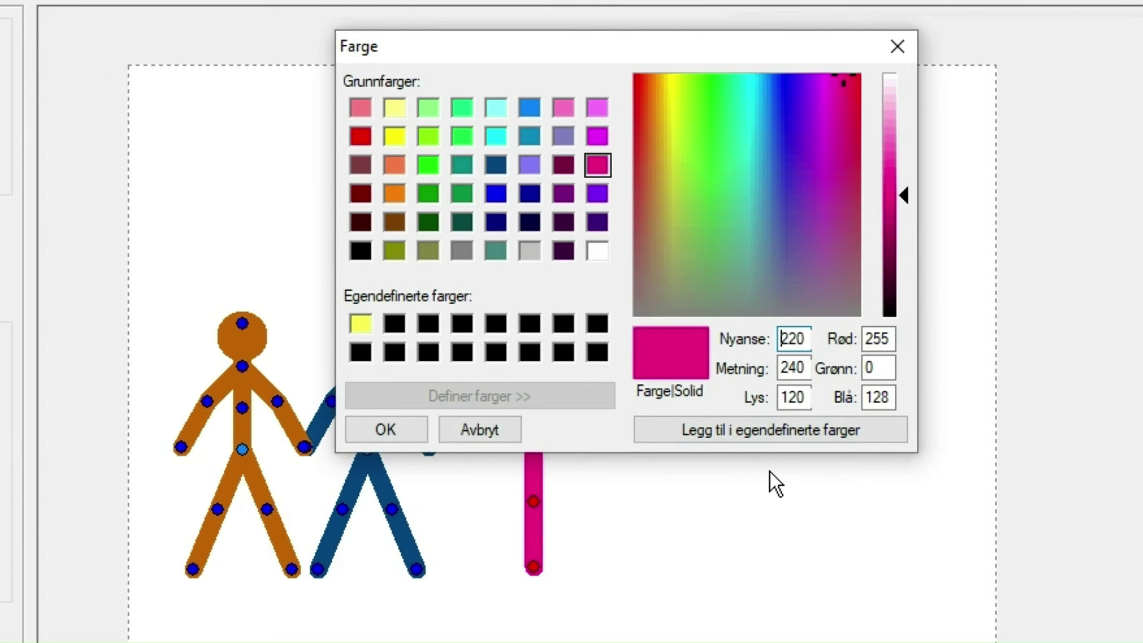
double_click(791, 339)
type("239")
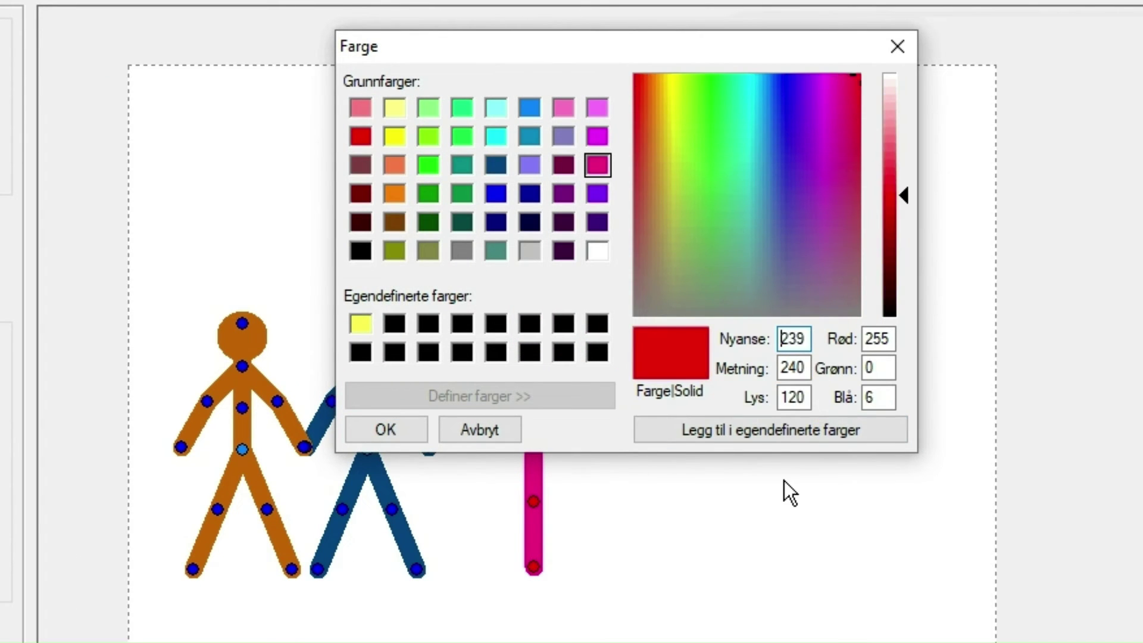
double_click(795, 367)
type("73")
double_click(794, 398)
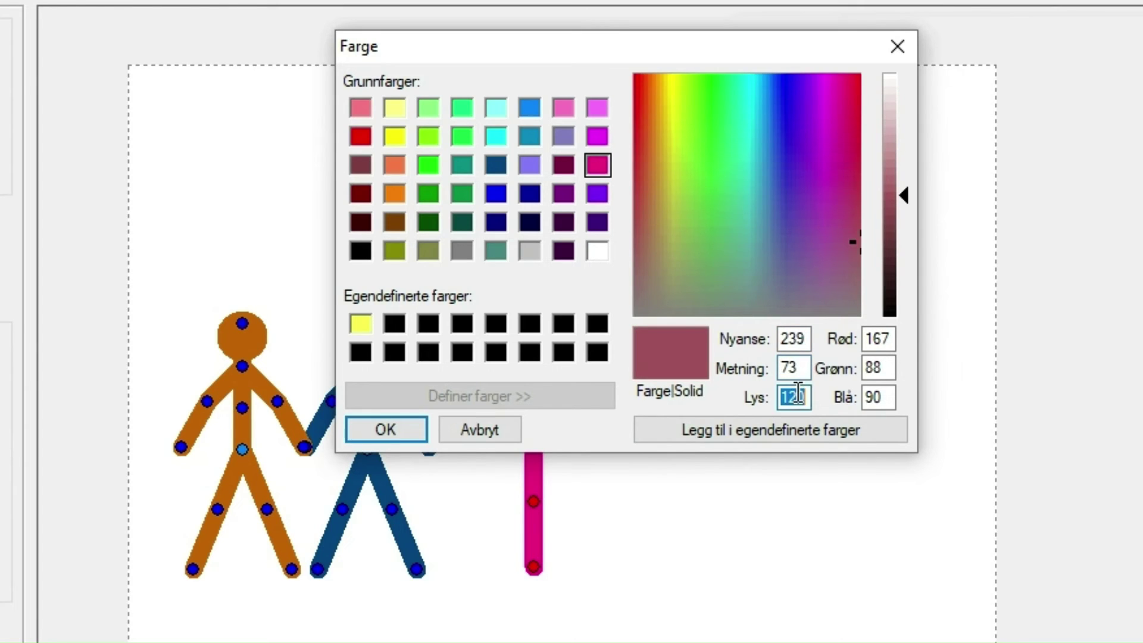
type("84")
double_click(878, 338)
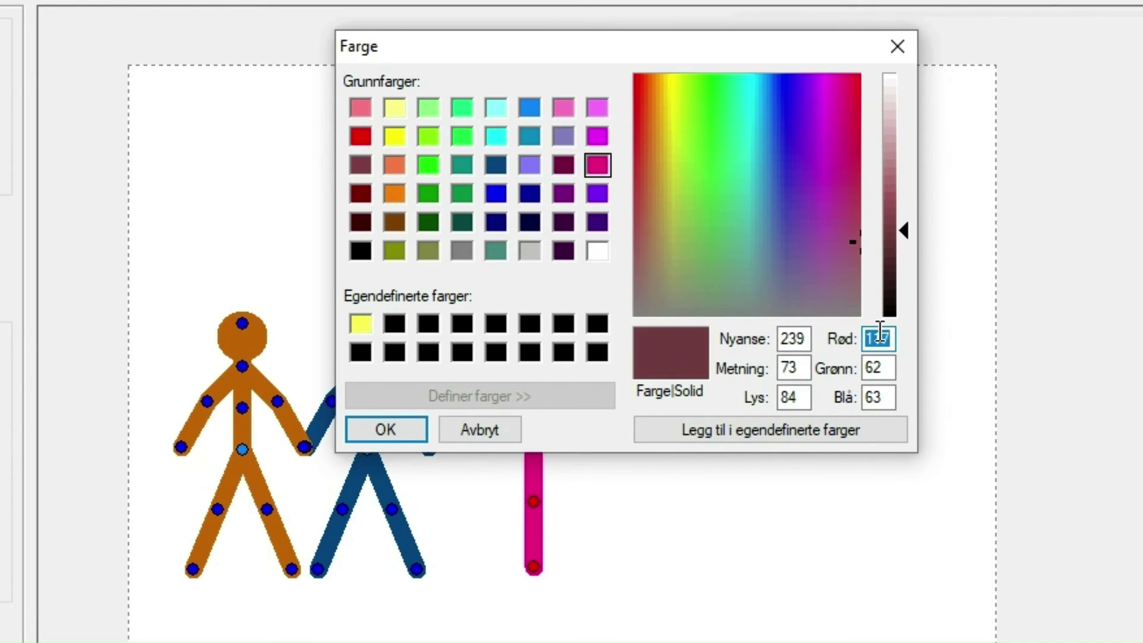
type("250")
double_click(882, 364)
type("92")
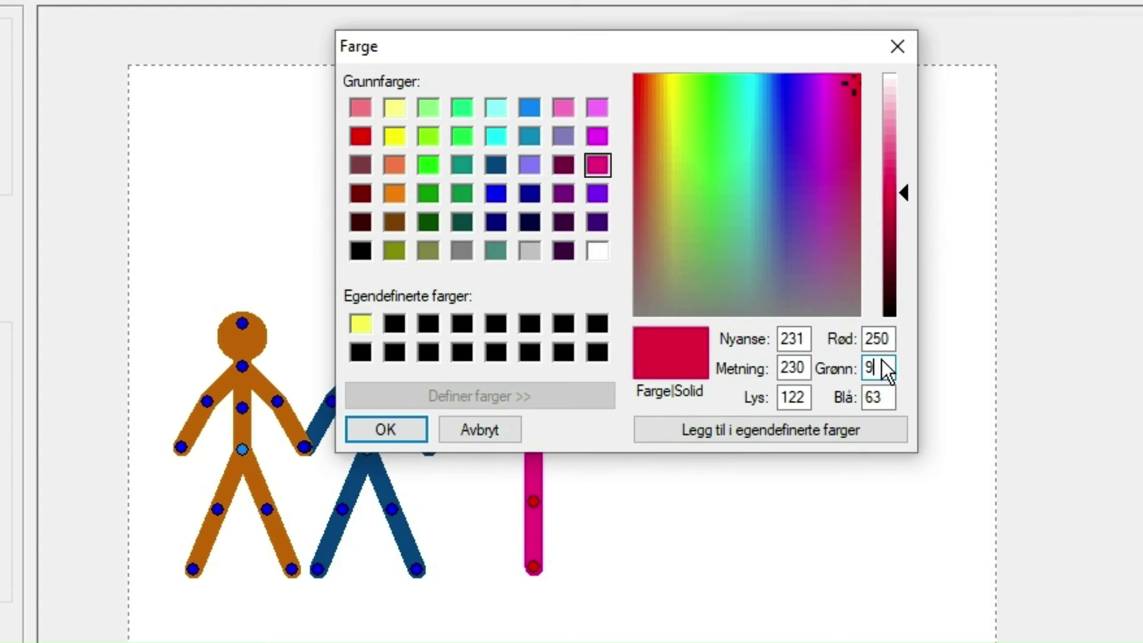
double_click(880, 397)
type("250")
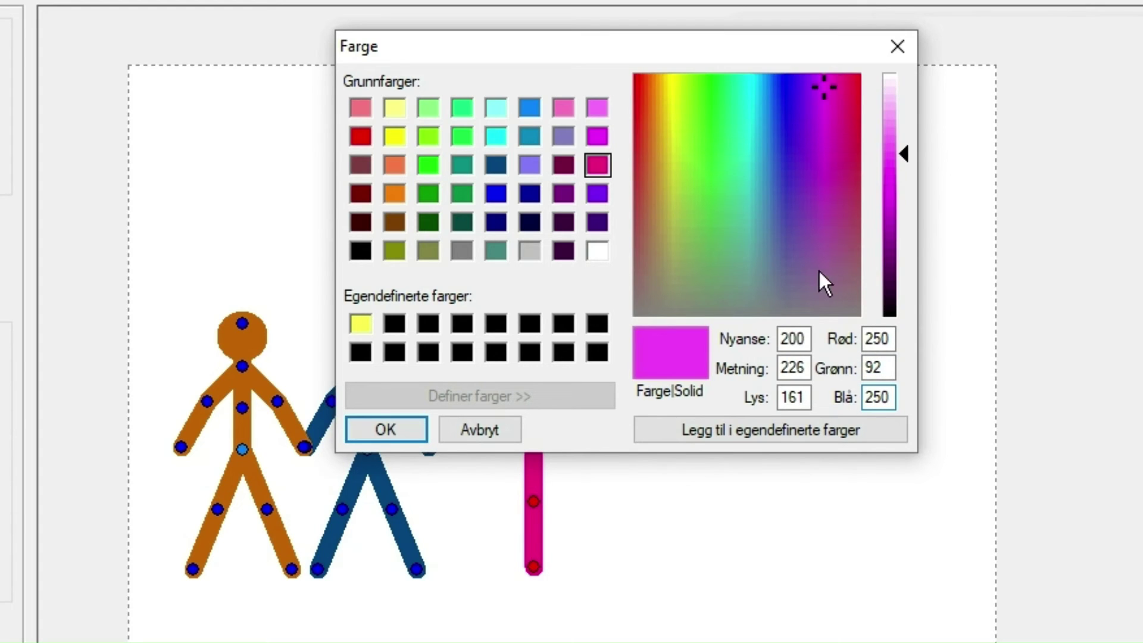
Pick a deeper green from the spectrum, add it to custom colours and apply it to the kicking figure
left_click_drag(829, 77, 708, 158)
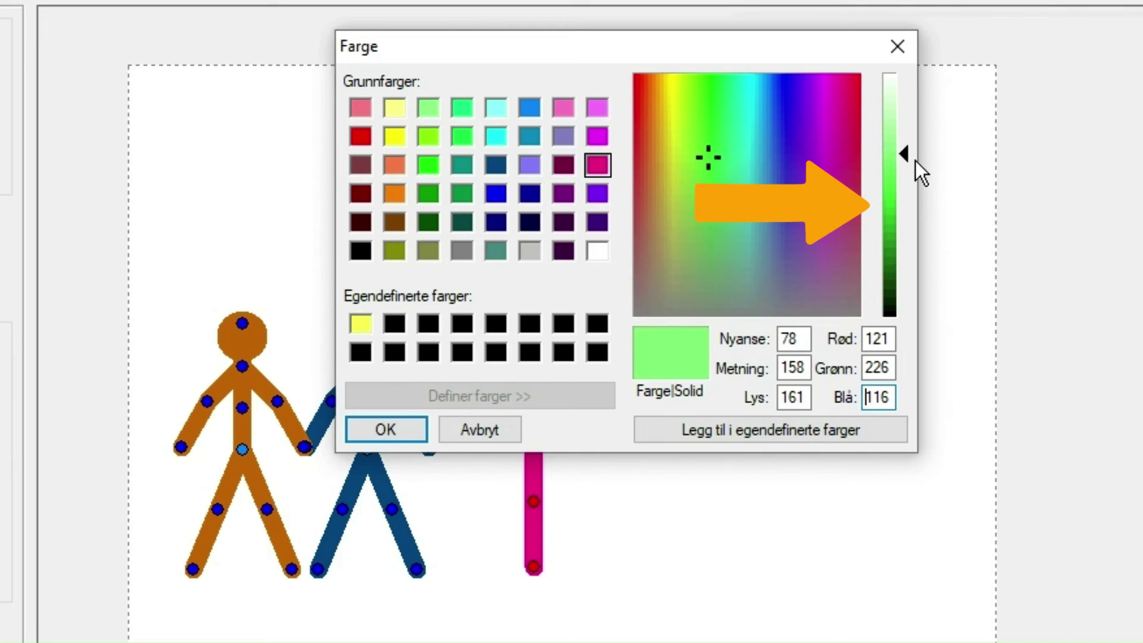
left_click_drag(901, 149, 901, 233)
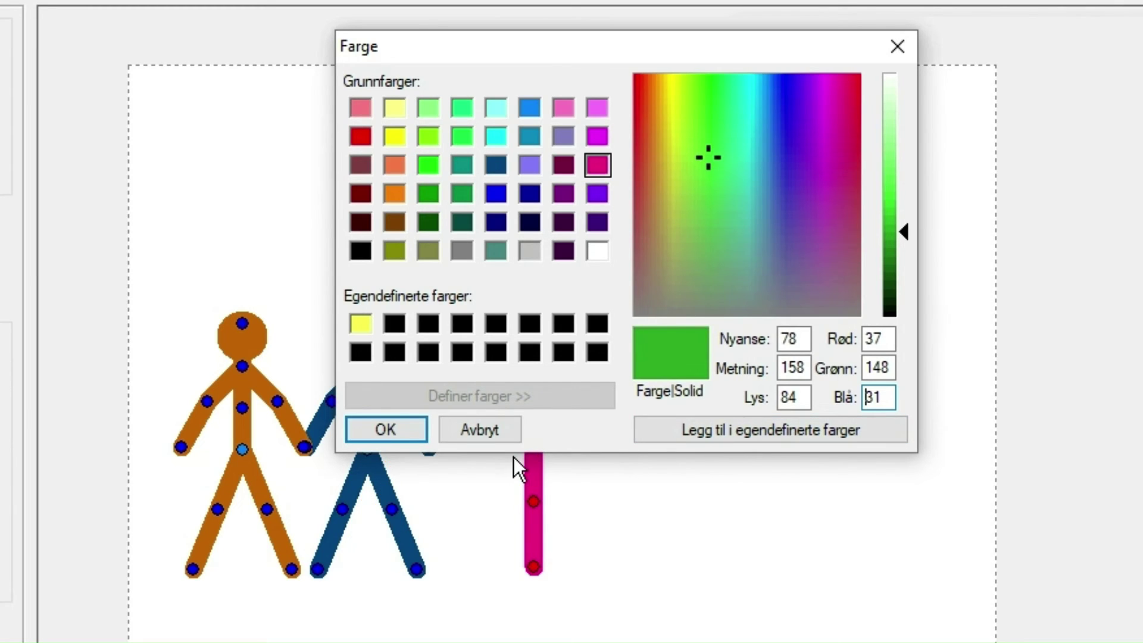
left_click(669, 420)
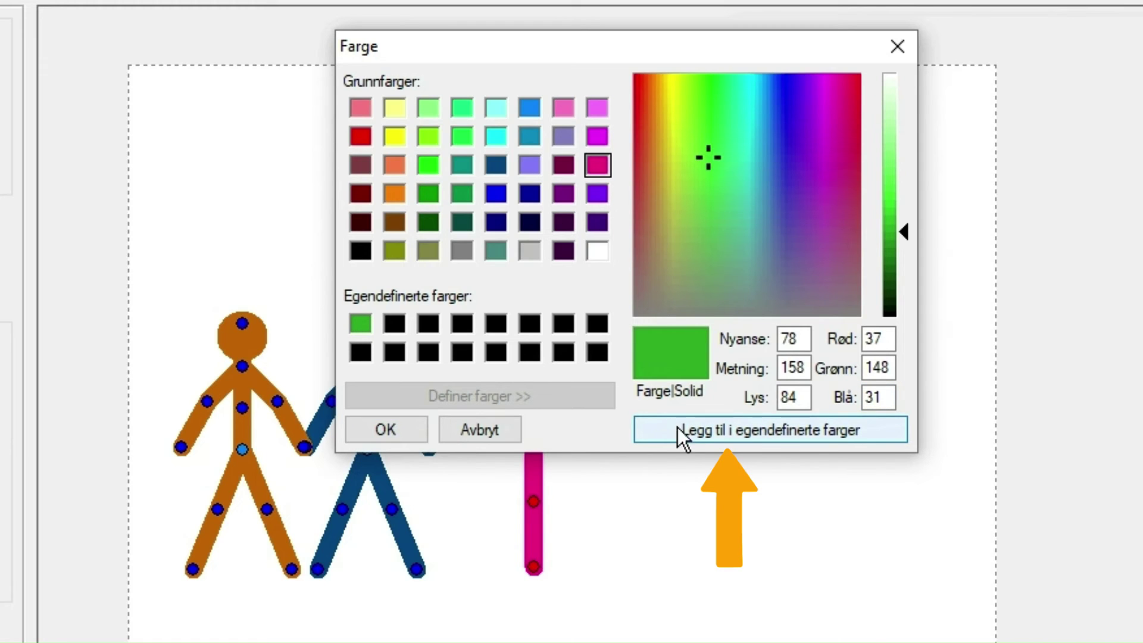
left_click(385, 430)
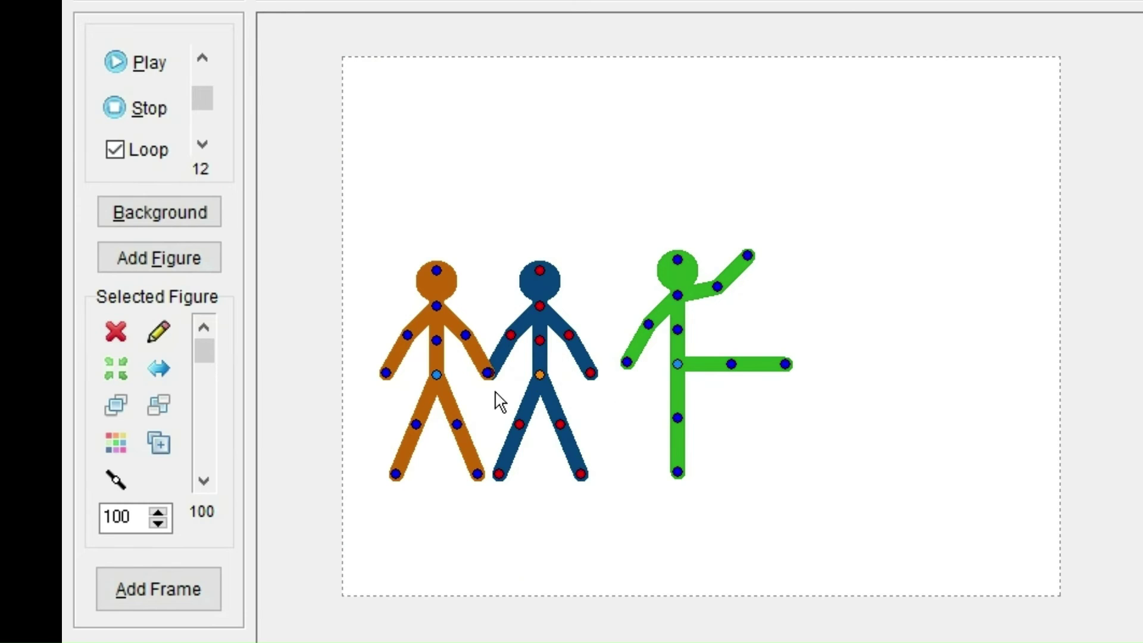
Recolour the blue and orange figures with the saved custom green, then duplicate the kicking figure
left_click(116, 442)
left_click(534, 268)
left_click(551, 358)
left_click(434, 375)
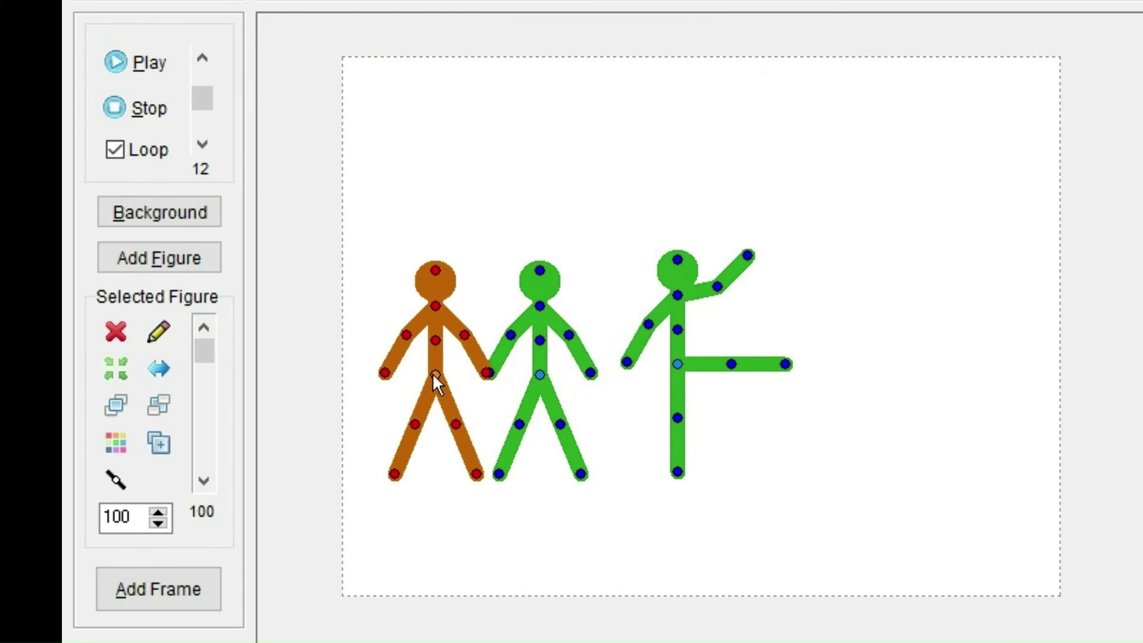
left_click(116, 443)
left_click(532, 266)
left_click(551, 357)
left_click(678, 365)
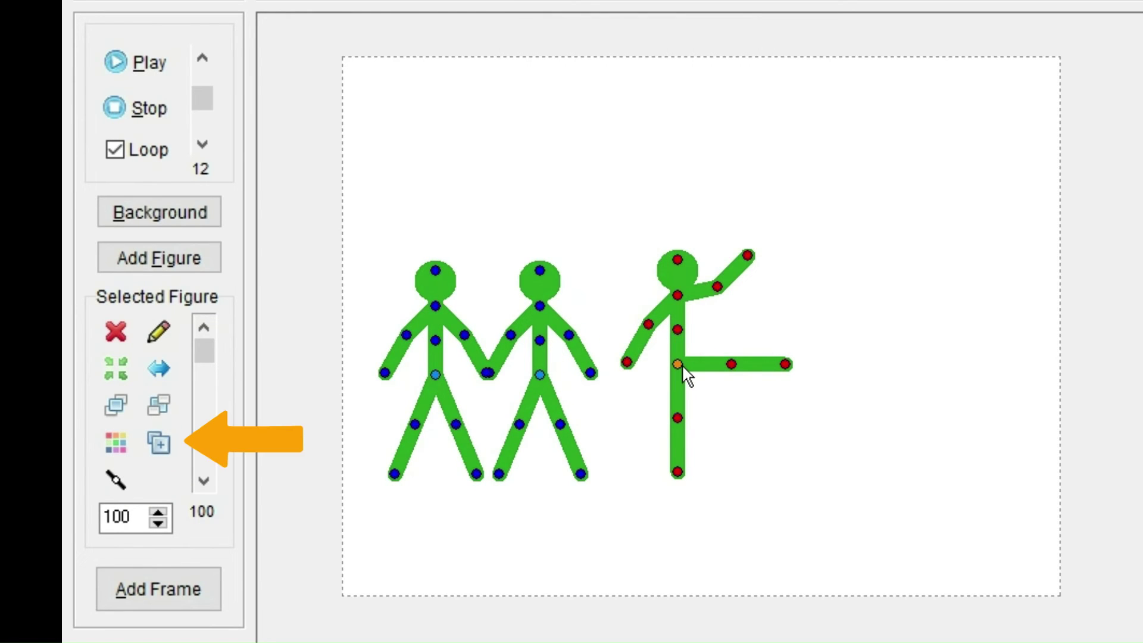
left_click(172, 444)
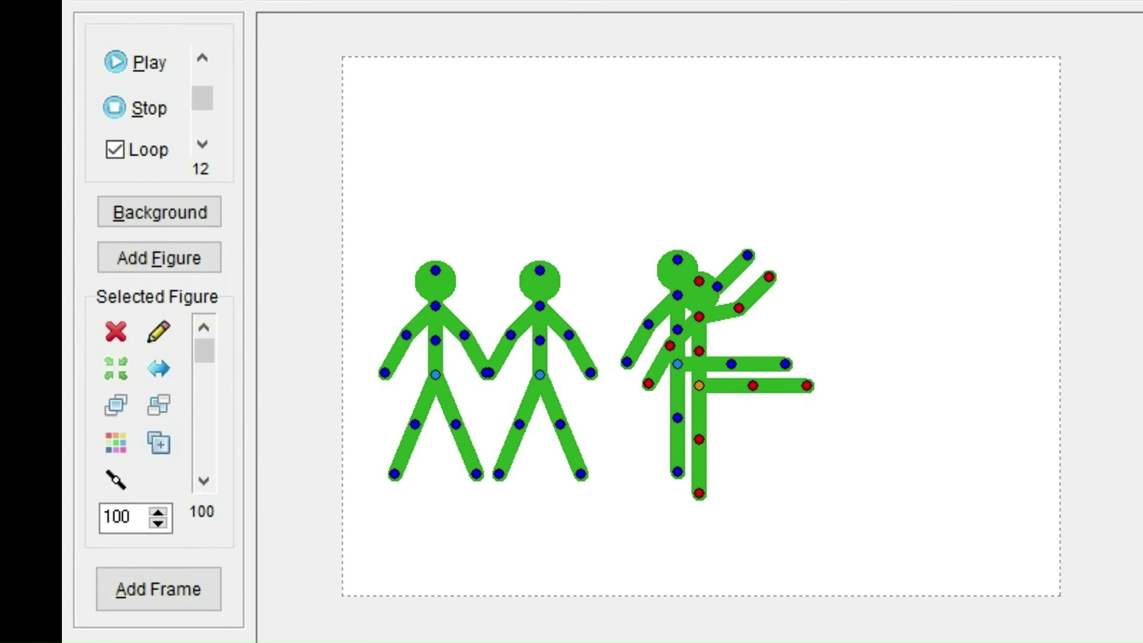
Place the copy beside the kicker, join it to the kicker's outstretched limb, and move the pair up-right
mouse_move(700, 384)
left_mouse_down()
mouse_move(781, 374)
mouse_move(809, 331)
mouse_move(808, 342)
mouse_move(763, 340)
mouse_move(820, 344)
mouse_move(821, 360)
left_mouse_up()
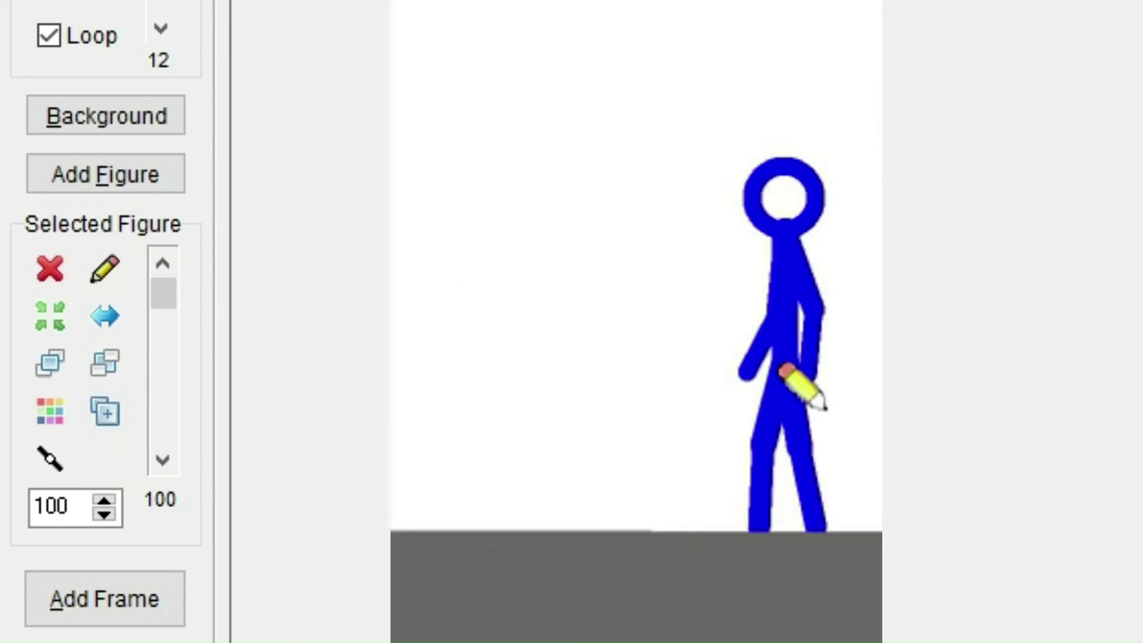
left_click_drag(791, 375, 660, 338)
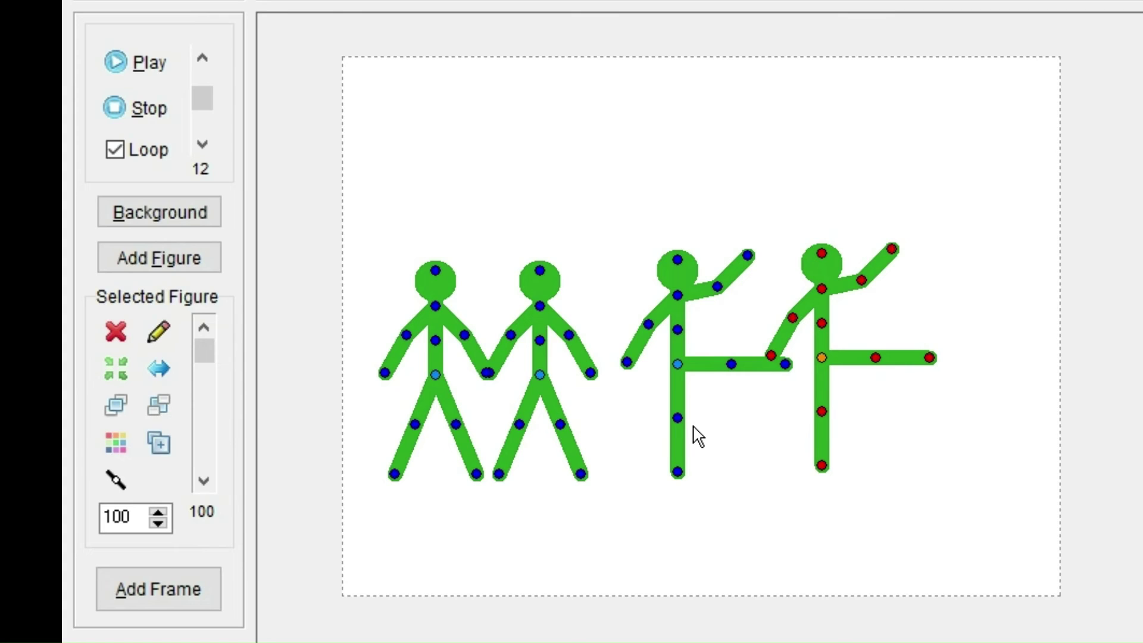
left_click(122, 489)
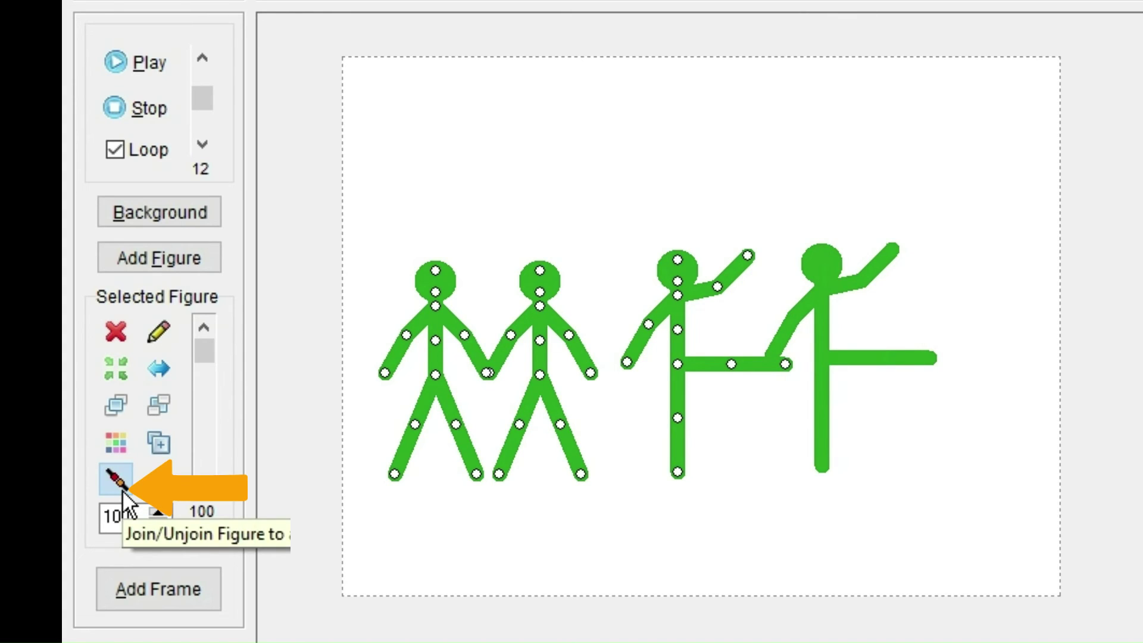
left_click(785, 365)
mouse_move(785, 364)
left_mouse_down()
mouse_move(688, 388)
mouse_move(821, 355)
mouse_move(791, 387)
mouse_move(820, 488)
mouse_move(764, 361)
left_mouse_up()
key("ctrl+z")
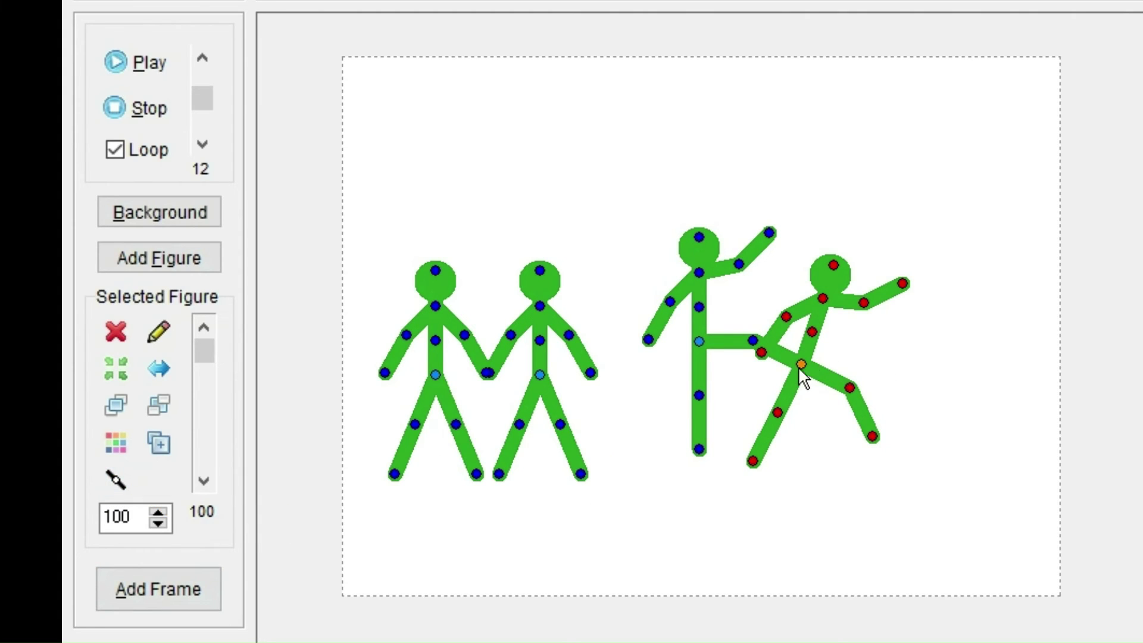
left_click_drag(798, 364, 844, 327)
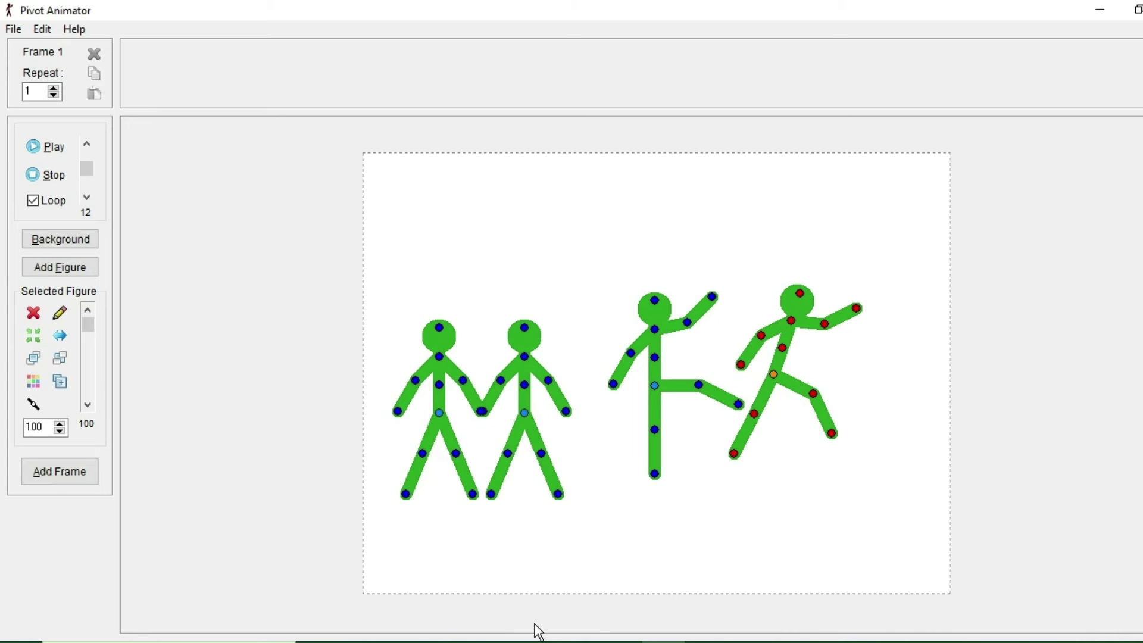
Add the current scene as two frames using Add Frame and the A shortcut
left_click(76, 477)
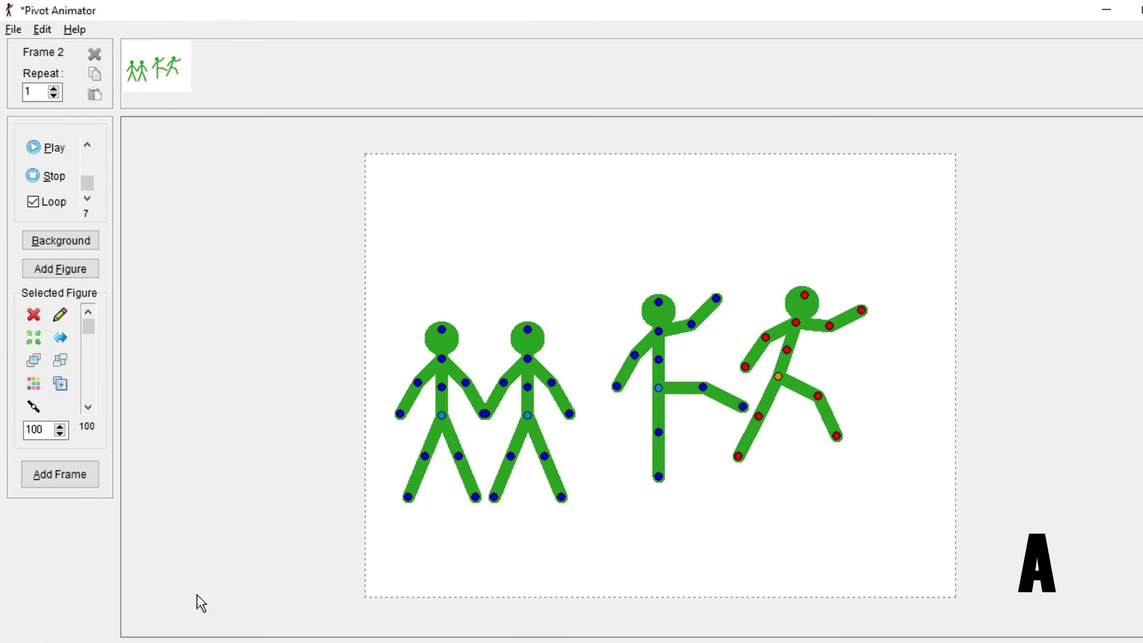
key("a")
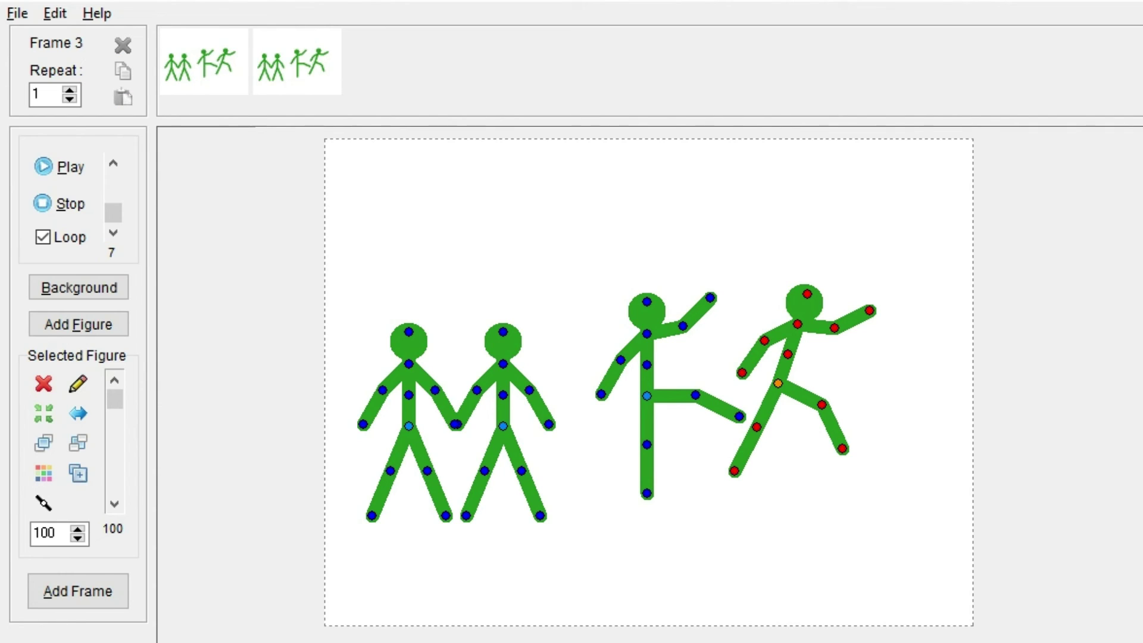
Select the frame's Repeat value so it can be replaced
left_click(51, 99)
double_click(51, 98)
Enter repeat 2, then select and delete the second frame, confirming the warning
type("2")
left_click(296, 61)
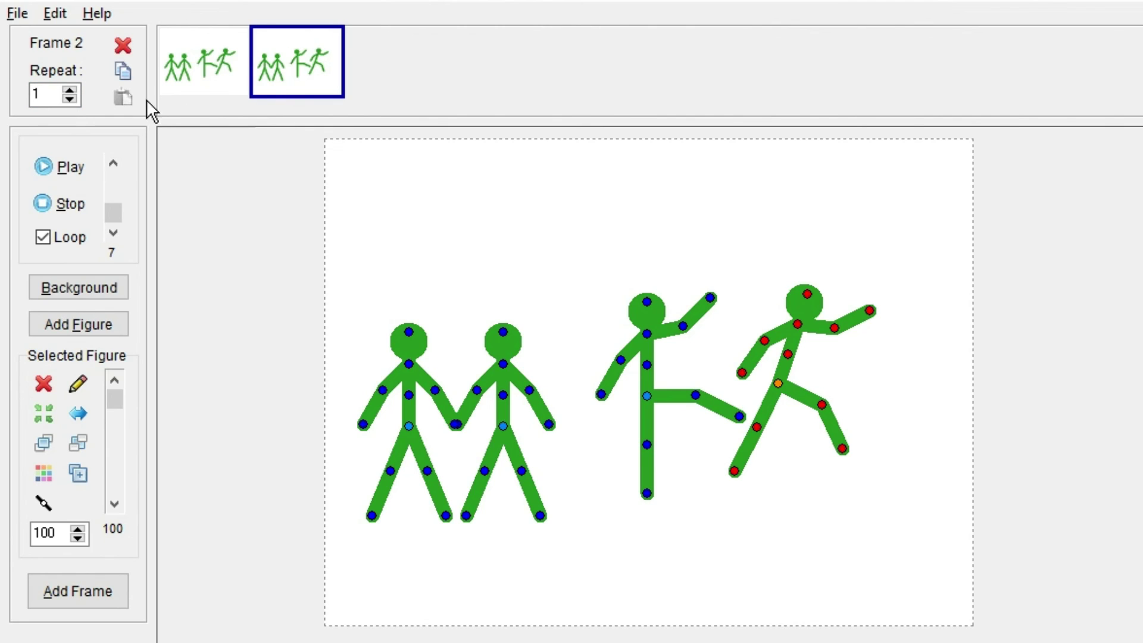
left_click(123, 45)
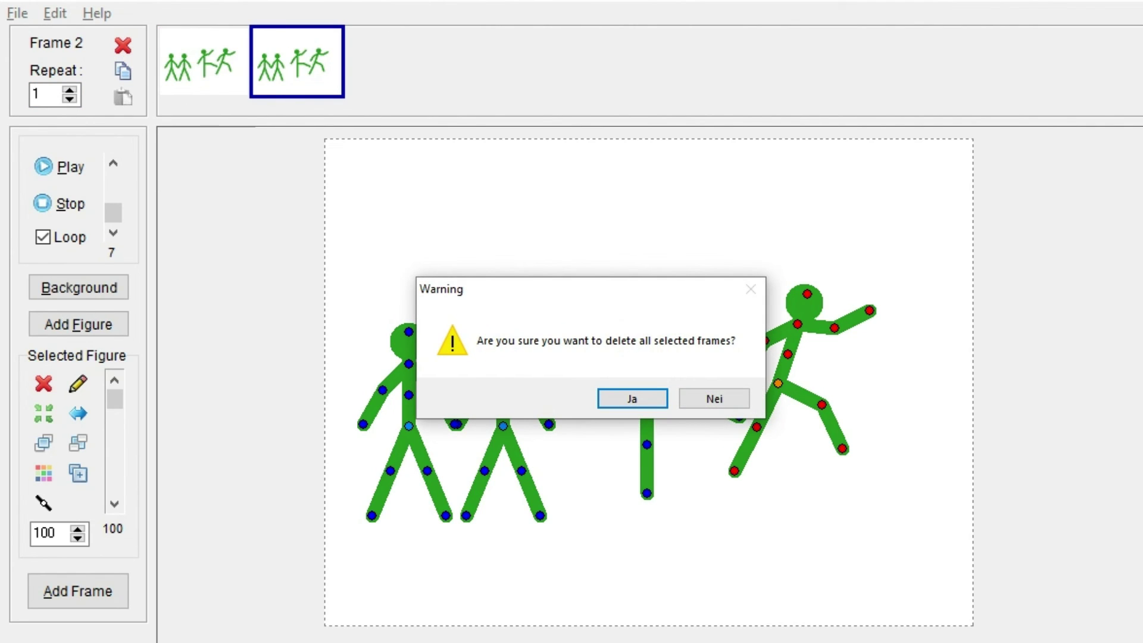
left_click(623, 402)
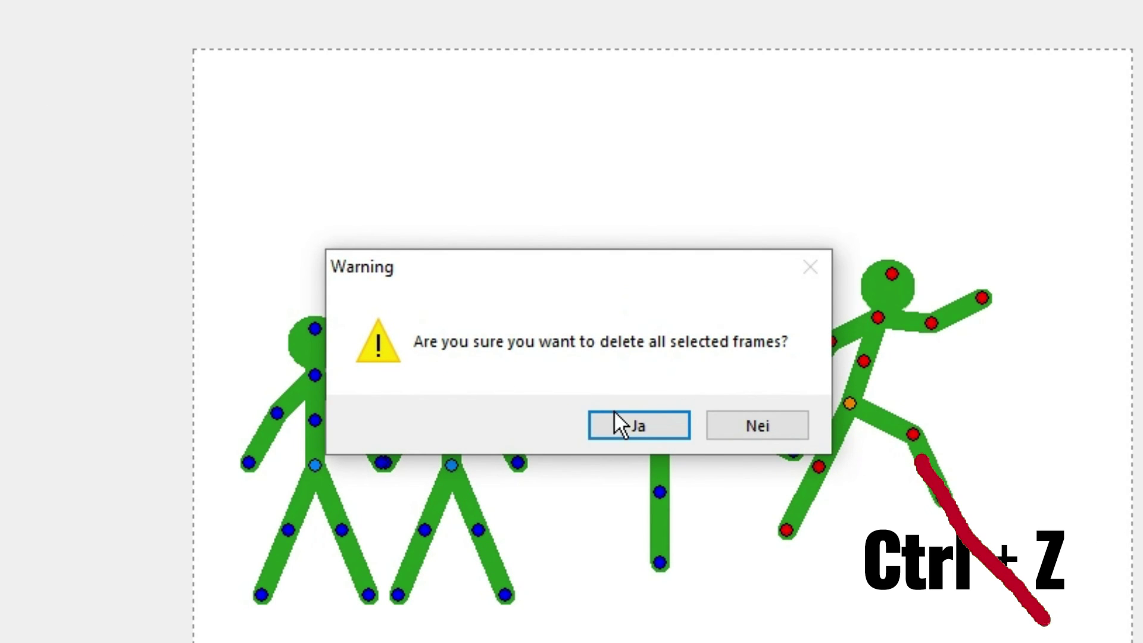
left_click(625, 427)
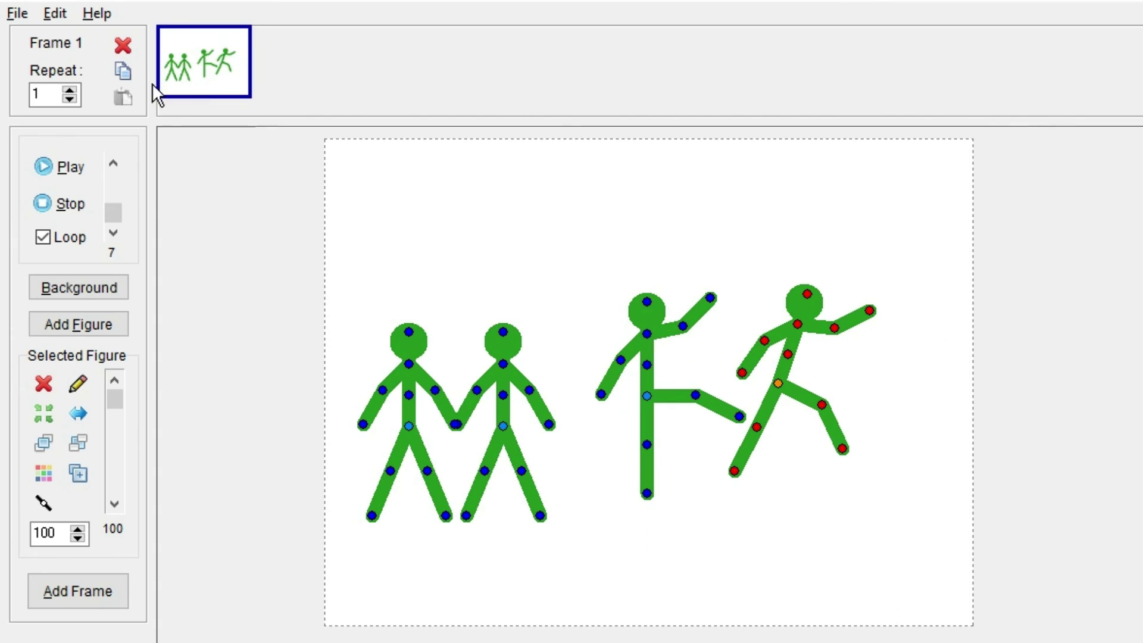
Copy the single frame and paste four copies at the end, then start playback
left_click(118, 76)
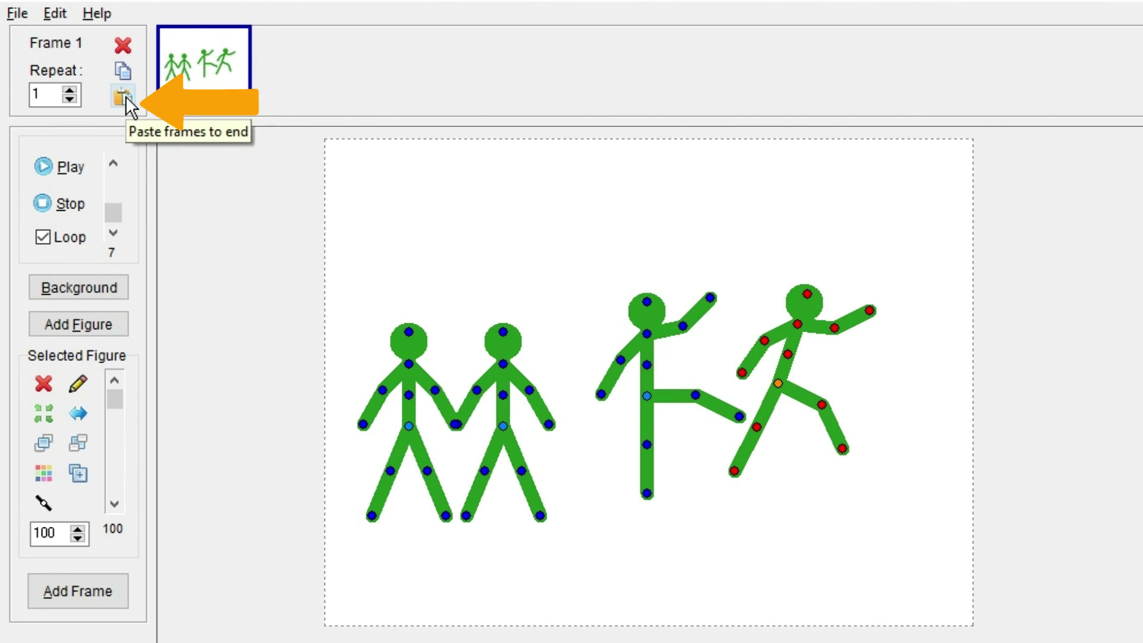
left_click(126, 97)
left_click(126, 95)
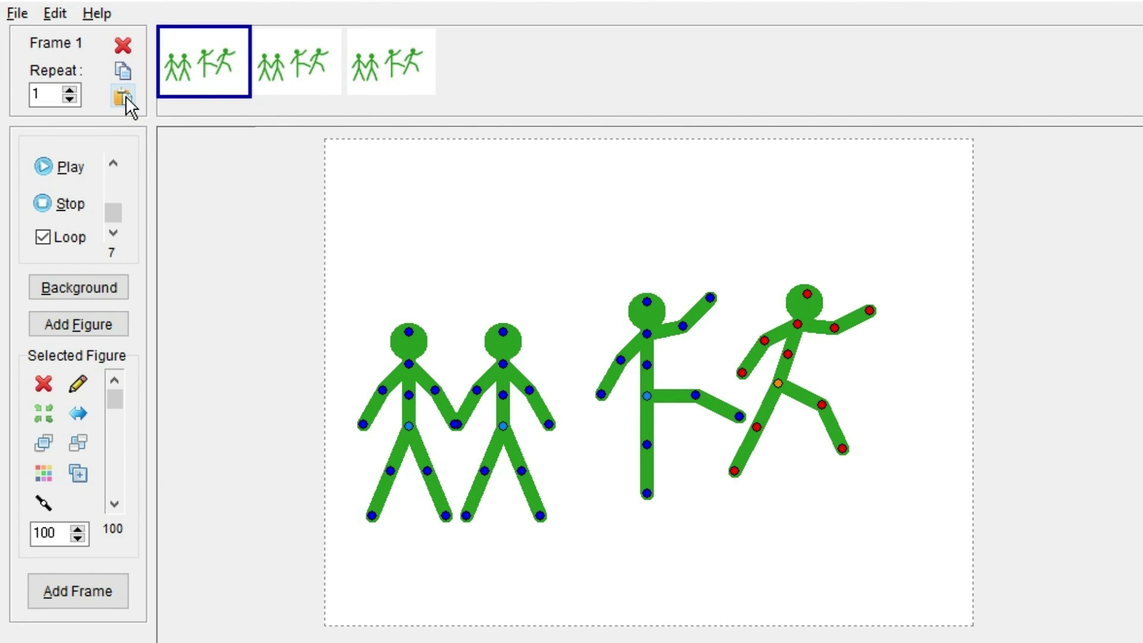
left_click(126, 95)
left_click(126, 95)
left_click(126, 95)
left_click(126, 96)
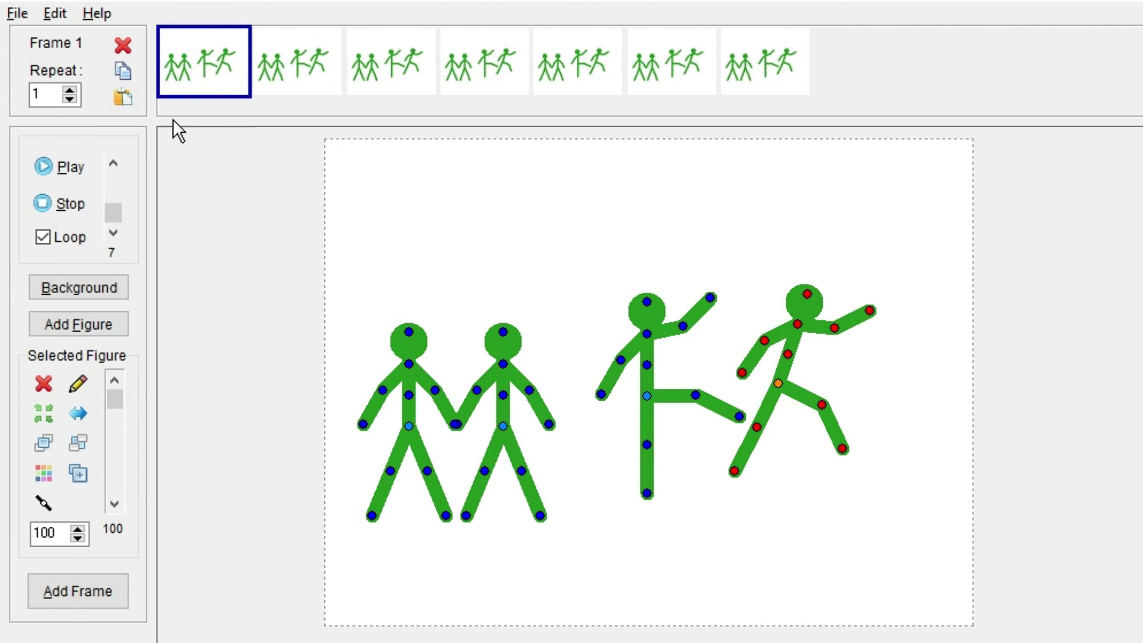
left_click(43, 166)
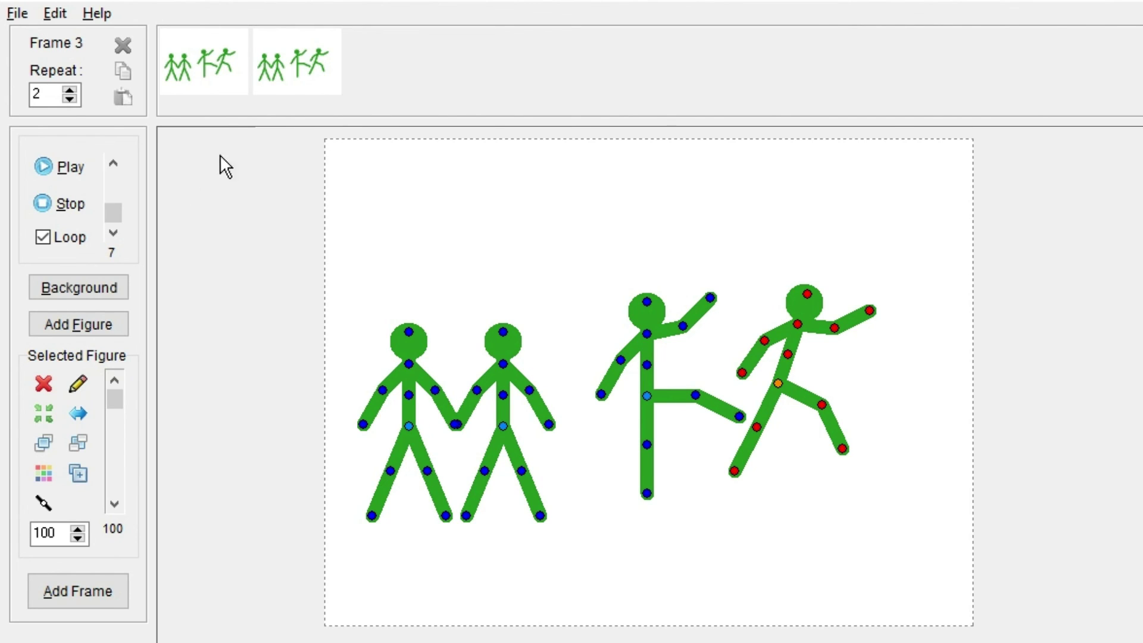
Stop playback and multi-select frames 1 through 7 in the timeline
left_click(286, 62)
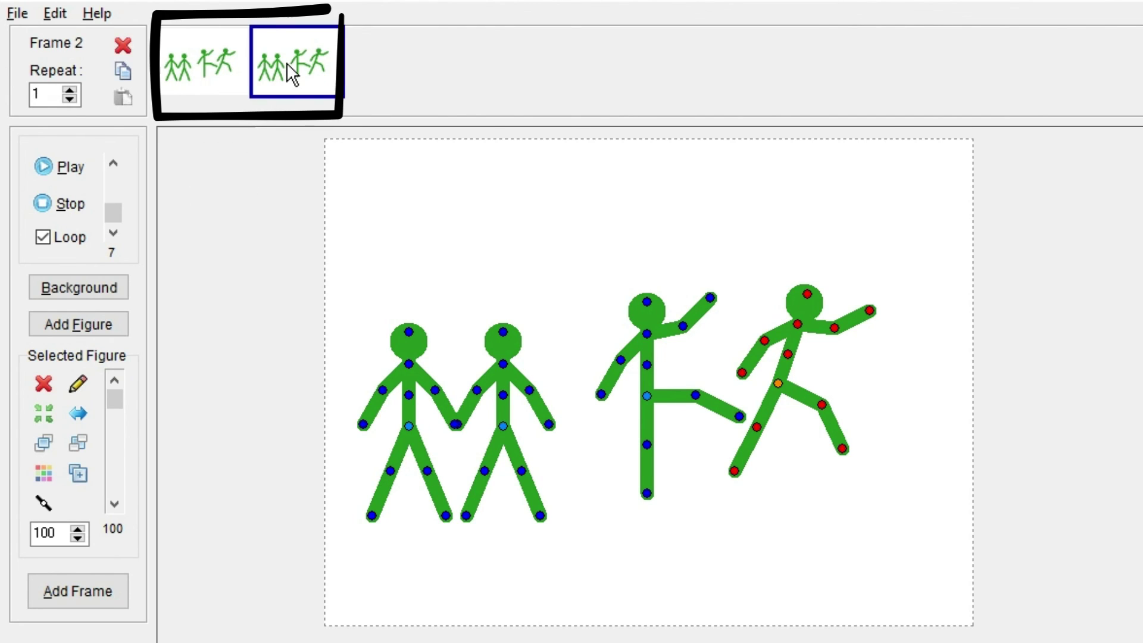
left_click(268, 70, "shift")
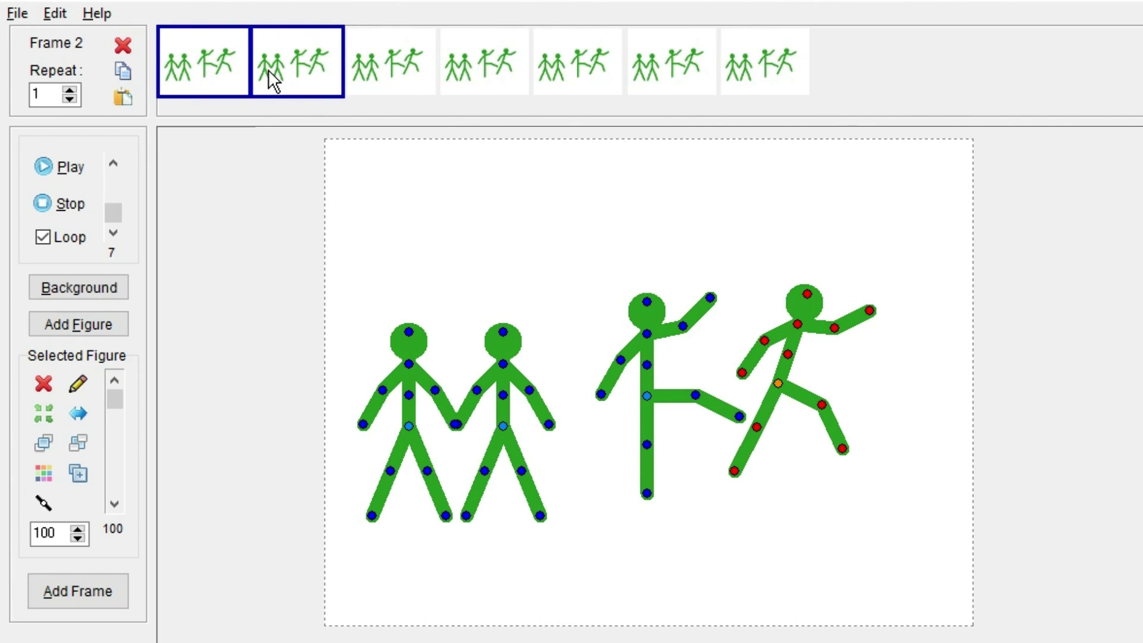
left_click(394, 66, "shift")
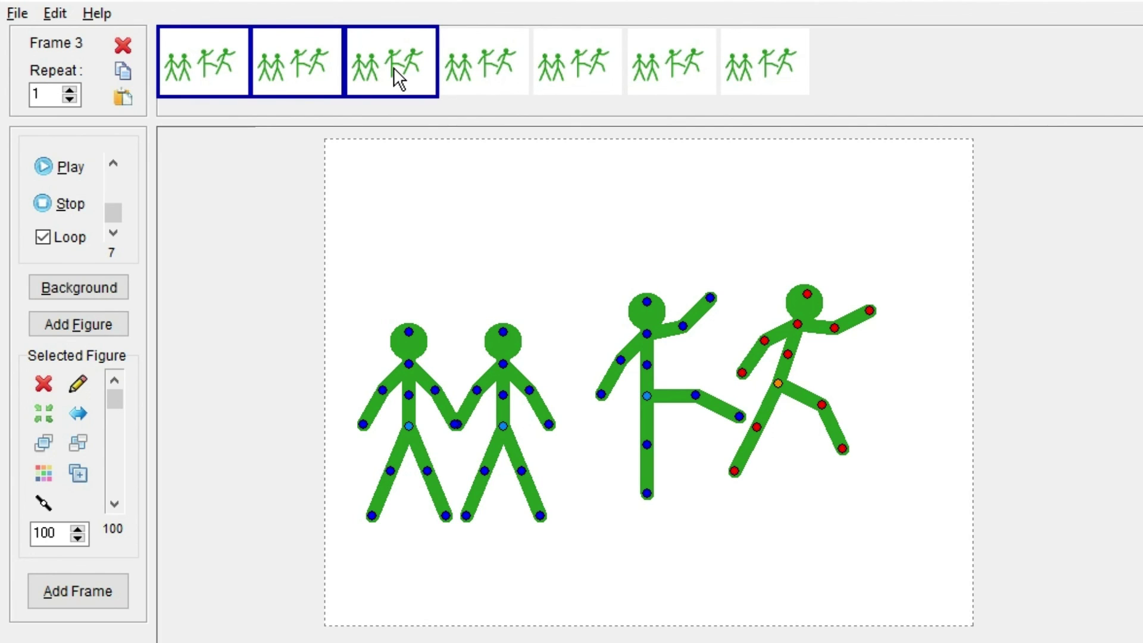
left_click(459, 64, "shift")
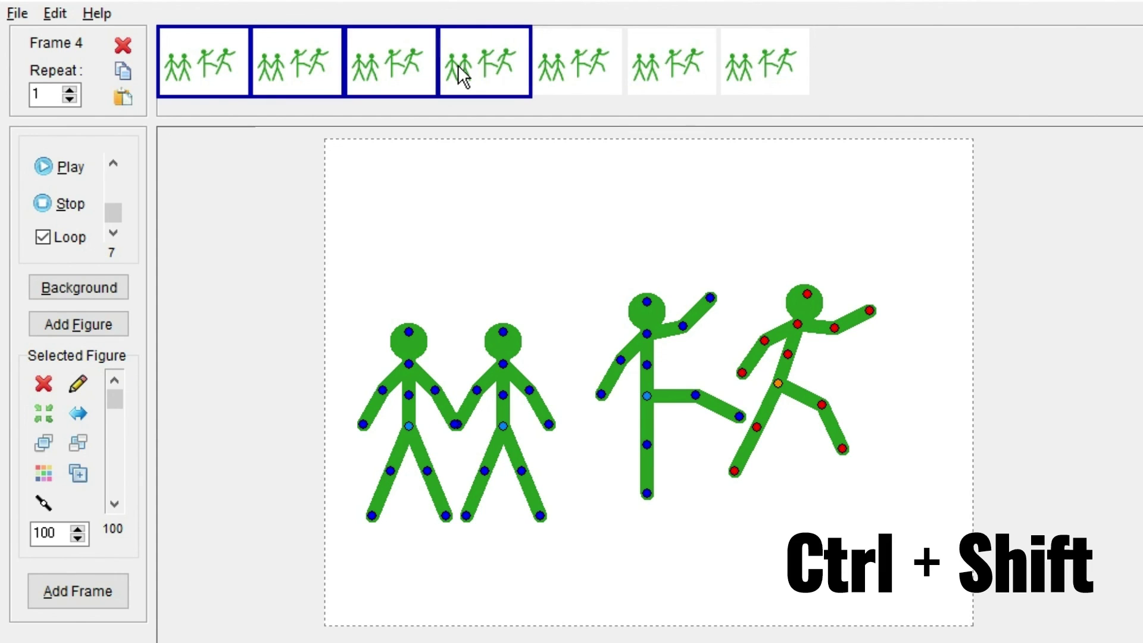
left_click(545, 63, "ctrl+shift")
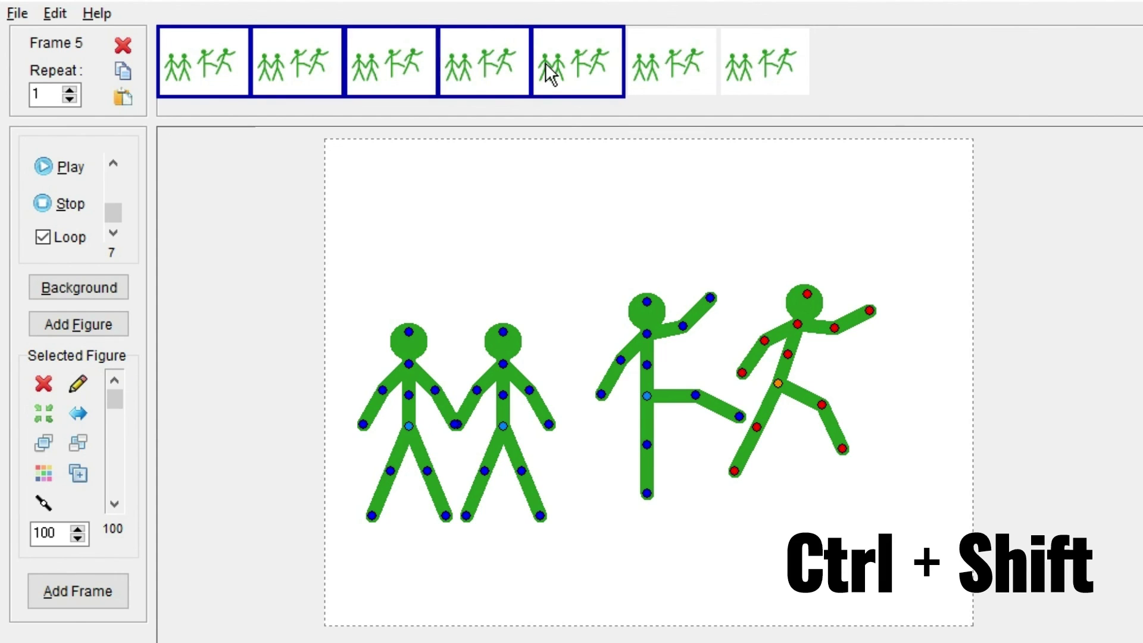
left_click(666, 60, "ctrl+shift")
left_click(725, 69, "ctrl+shift")
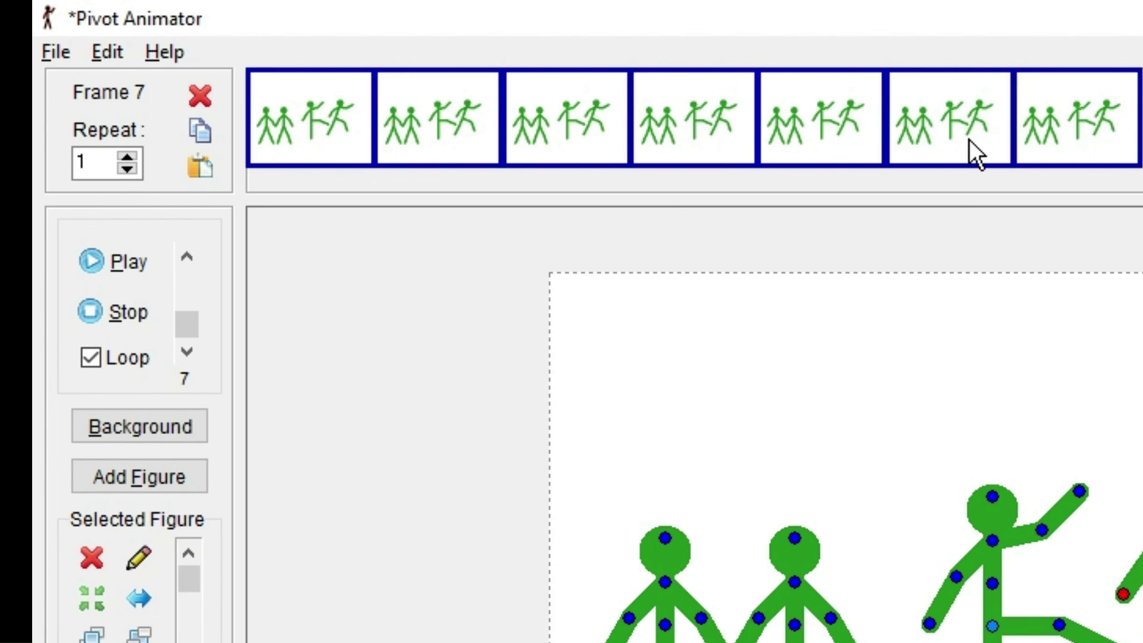
Insert a new frame at position 6 from frame 6's context menu
right_click(938, 119)
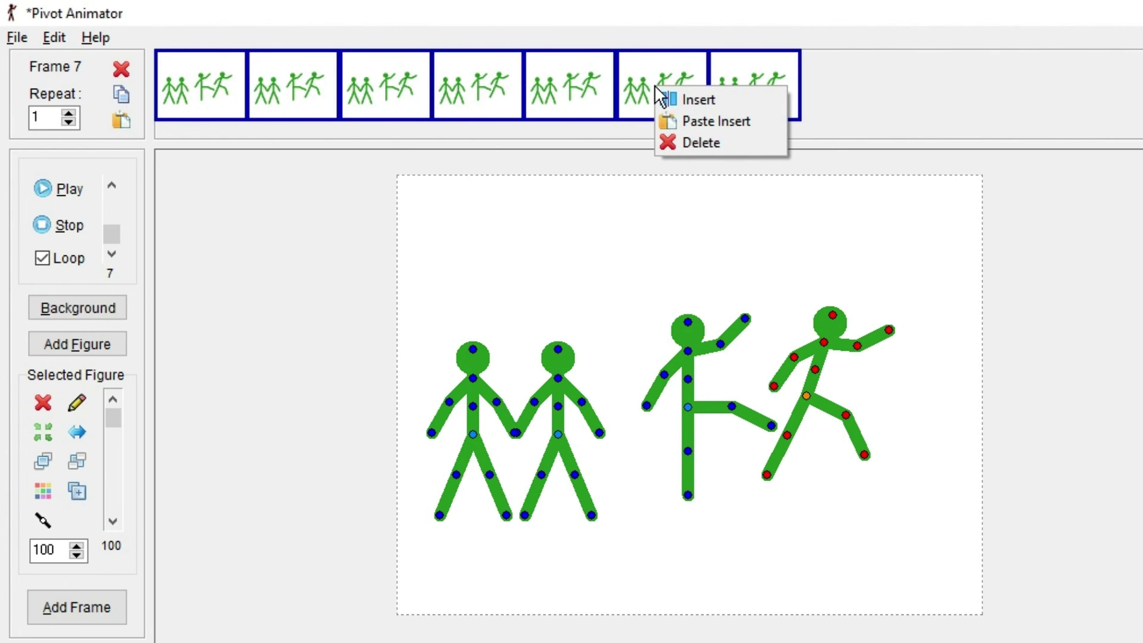
left_click(720, 107)
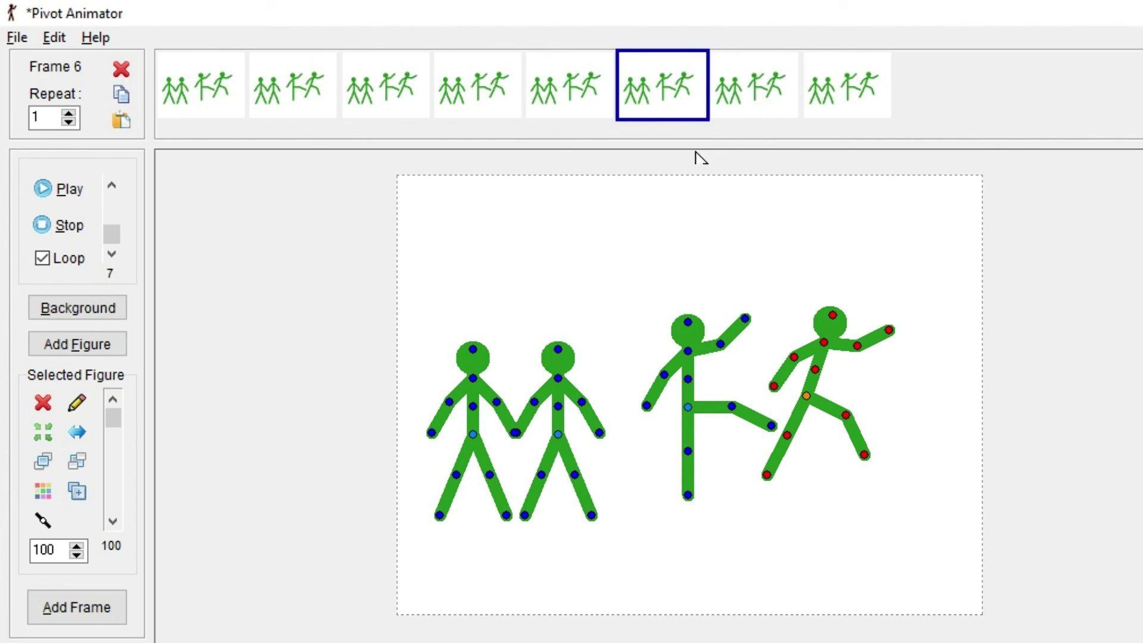
Step from the first frame forward to the last frame, then back to Frame 1
key("Home")
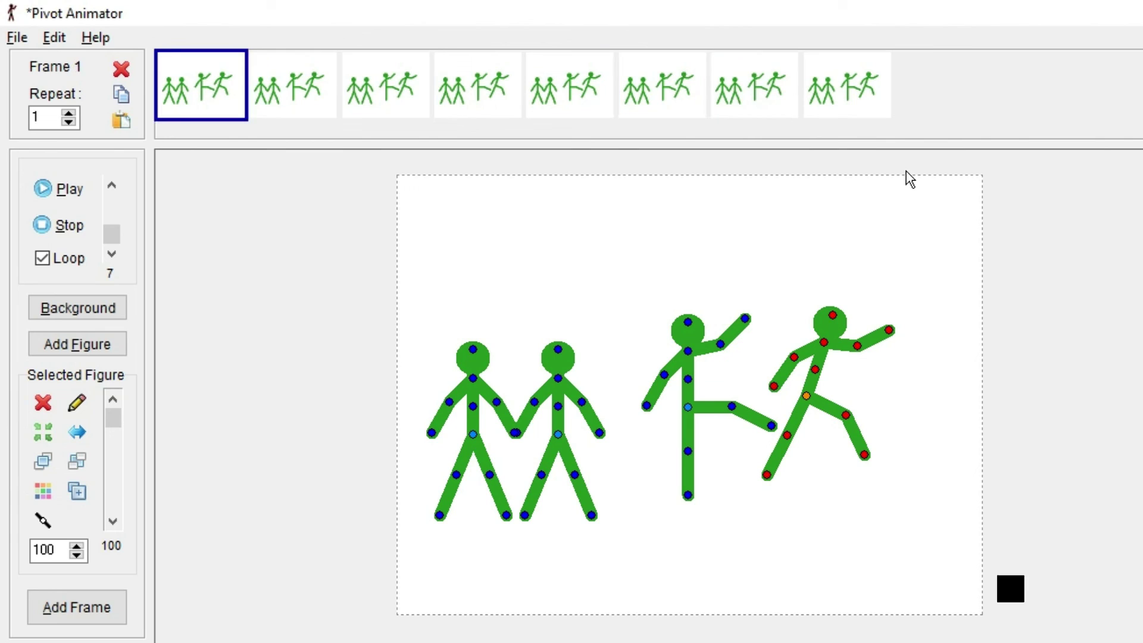
key("Right")
key("Right")
key("Right")
key("Right")
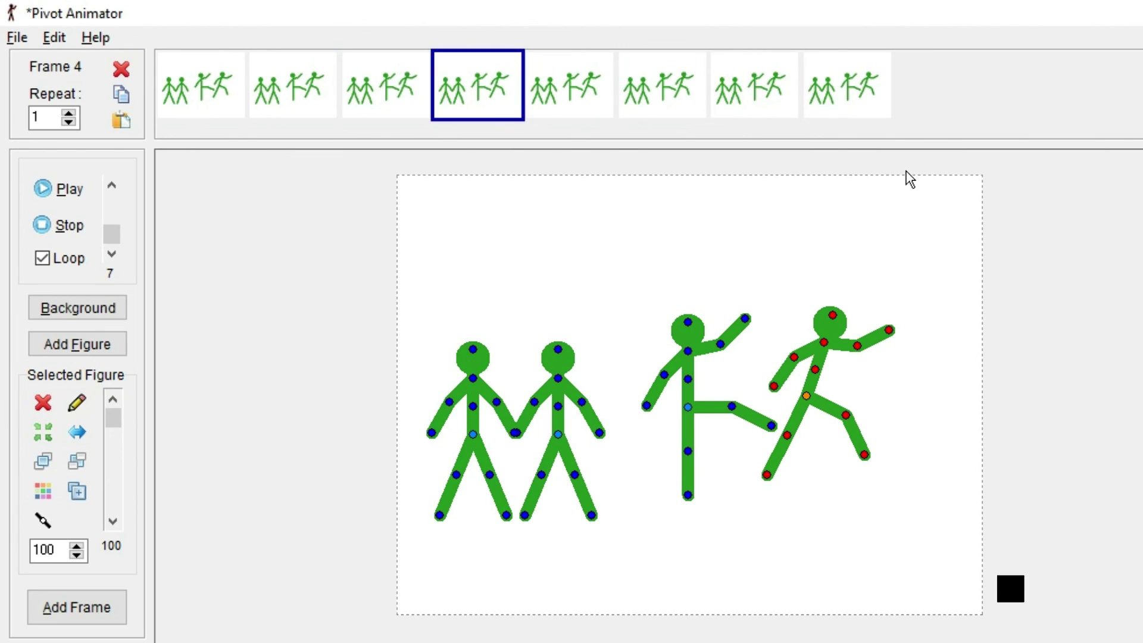
key("Right")
key("Right")
key("Right")
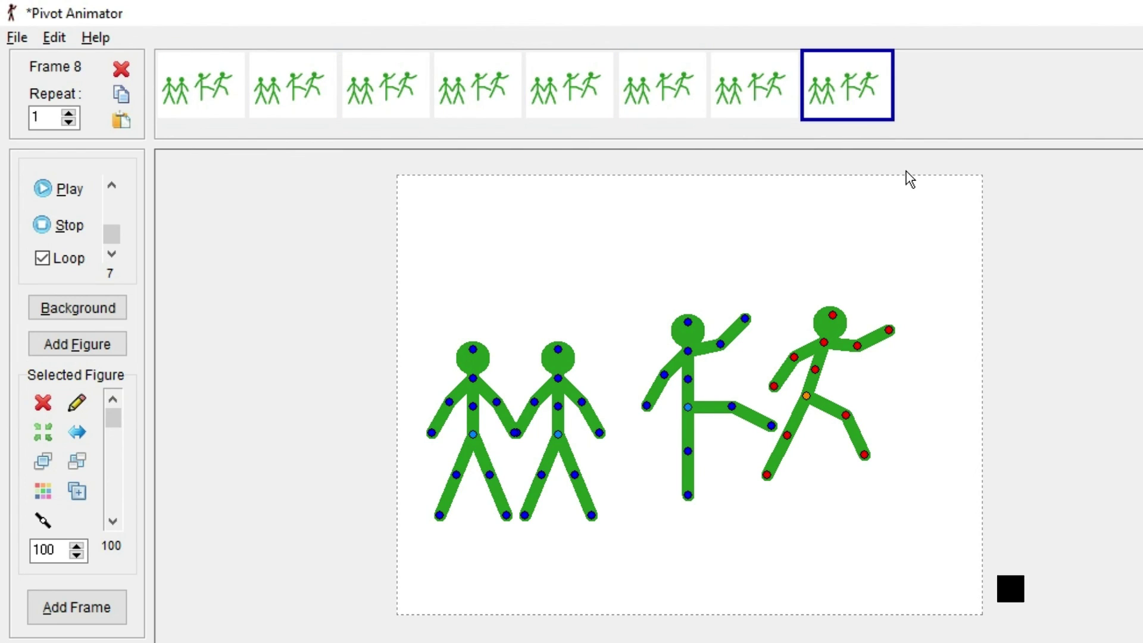
key("Left")
key("Left")
key("Left")
key("Left")
key("Left")
key("Left")
key("Left")
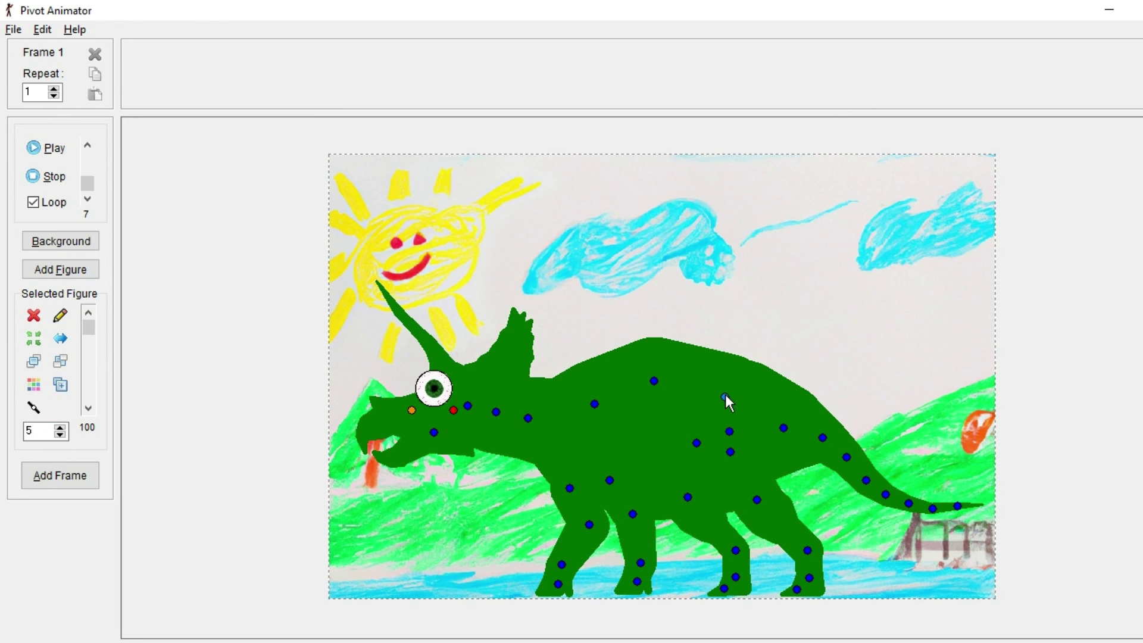
Drag the triceratops body upward so its feet rest on the painted grass
left_click_drag(725, 395, 725, 357)
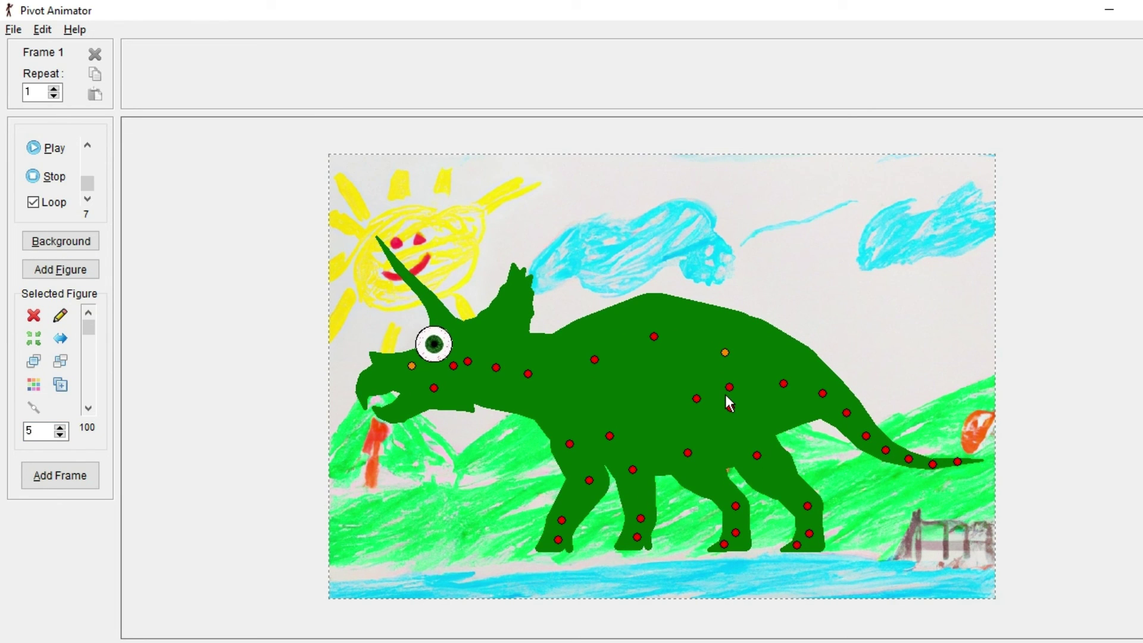